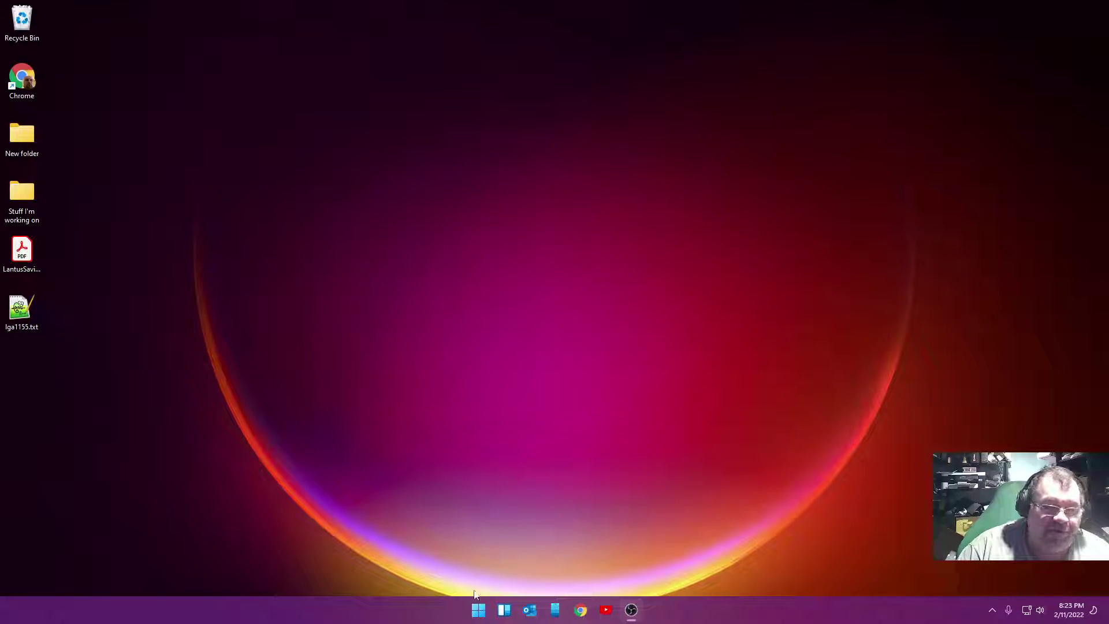
# Open Zortam Mp3 Media Studio and delete all tracks from the library only, keeping the files on the computer
pyautogui.click(476, 613)
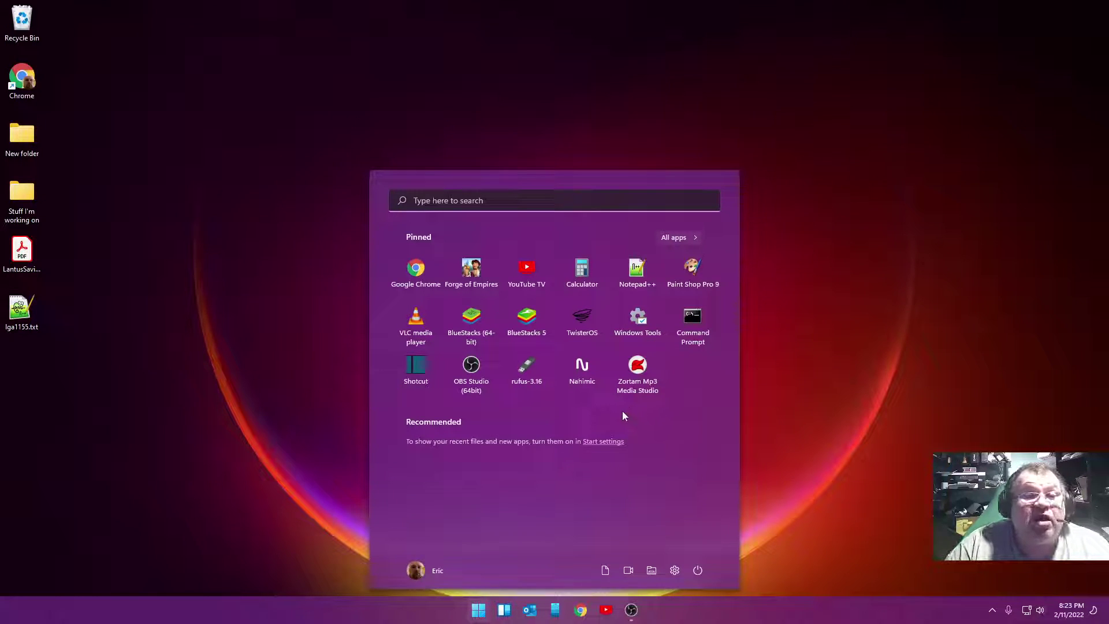
pyautogui.click(905, 416)
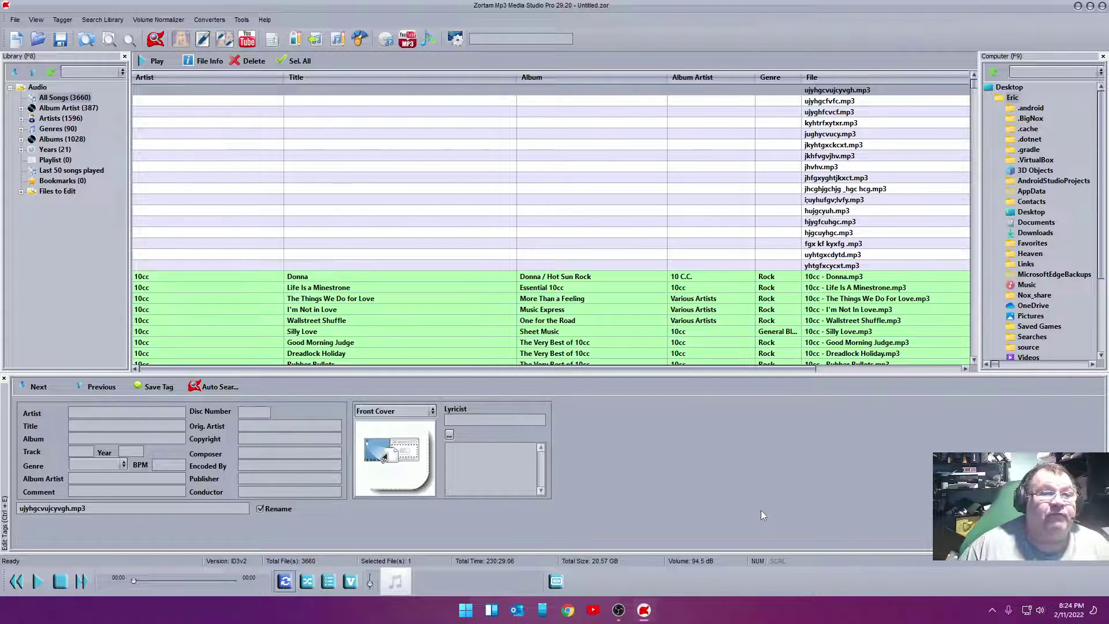
pyautogui.click(300, 60)
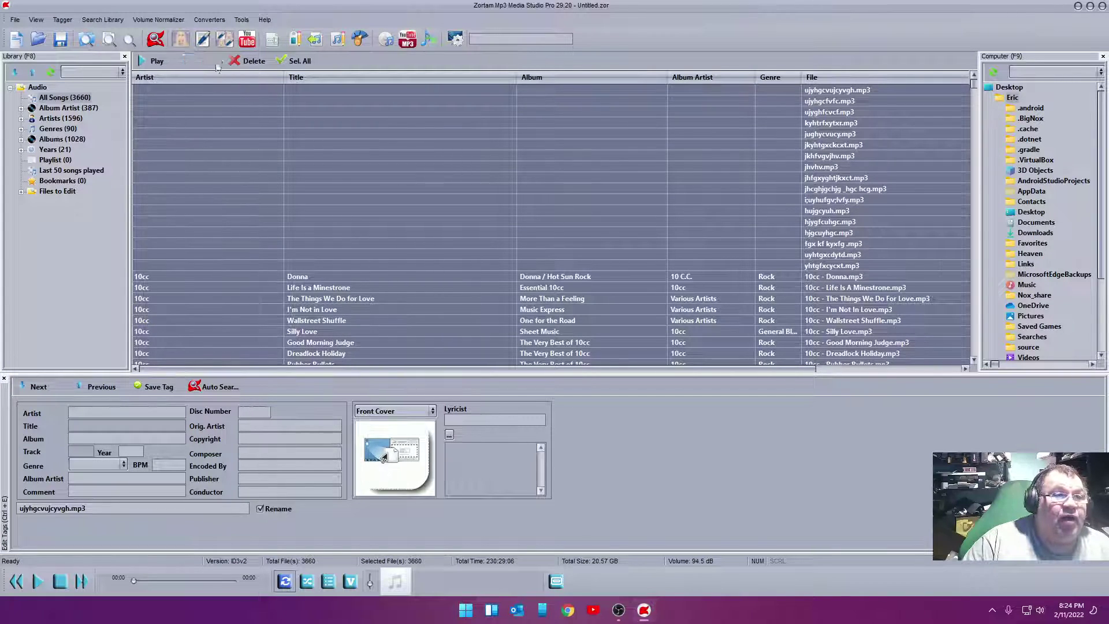
pyautogui.click(253, 60)
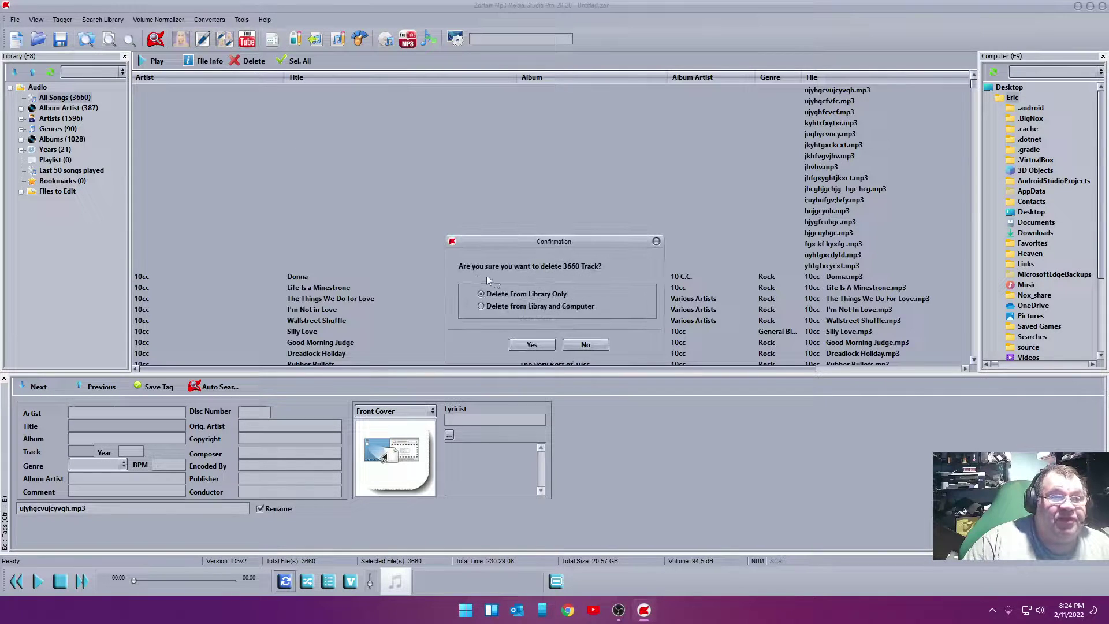
pyautogui.click(532, 346)
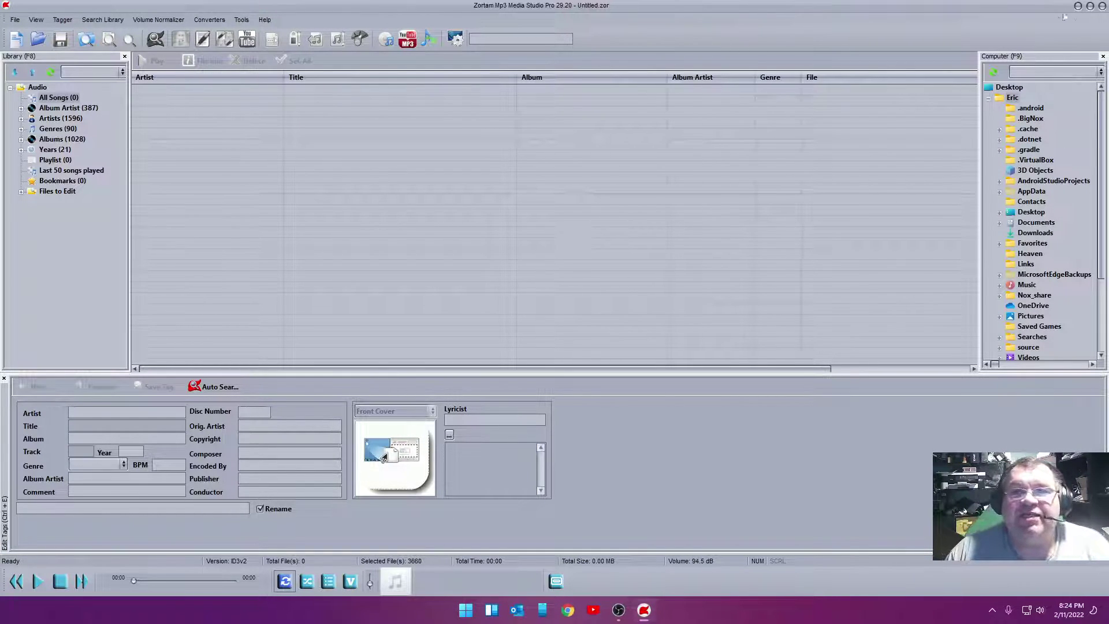
# Load the Eagles folder from the Music folder on the Secondary (D:) drive into the library
pyautogui.scroll(-4, 1044, 181)
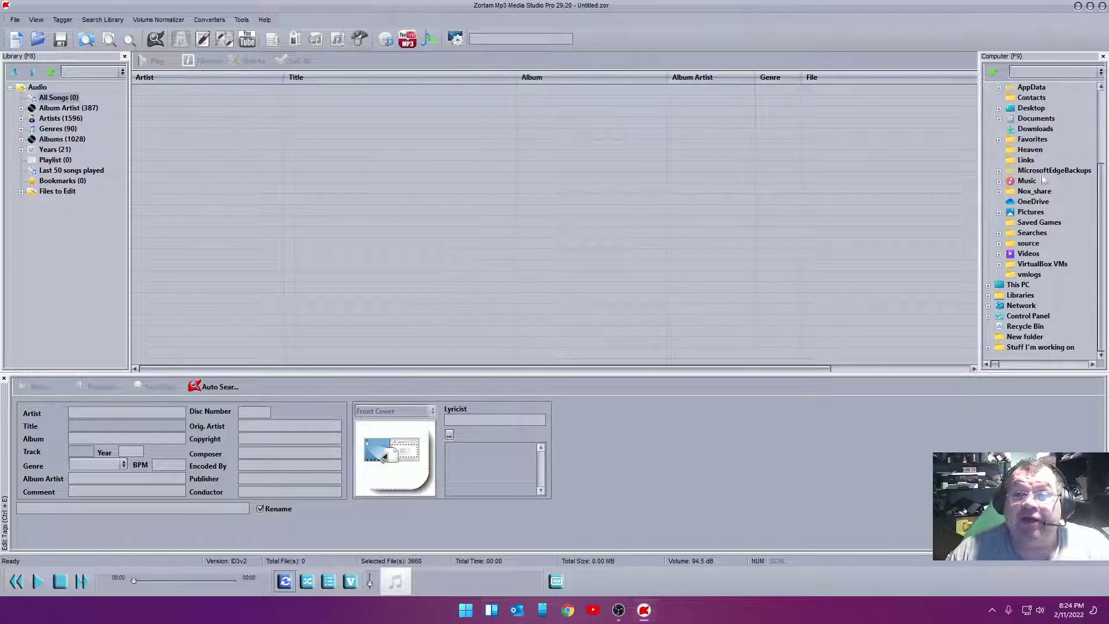
pyautogui.click(988, 284)
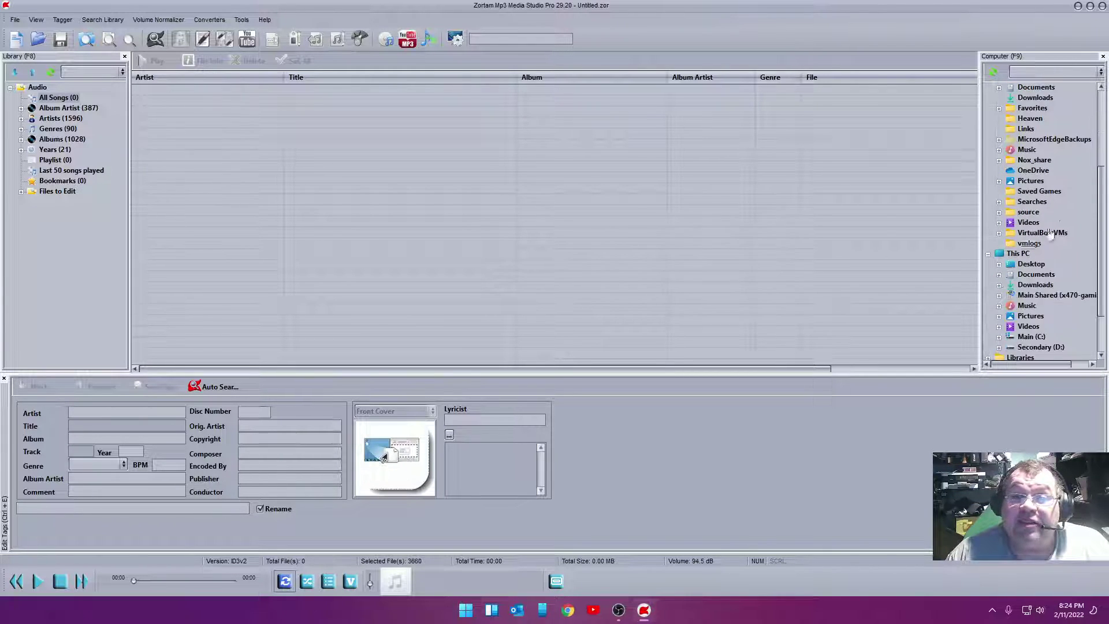
pyautogui.scroll(-2, 1050, 237)
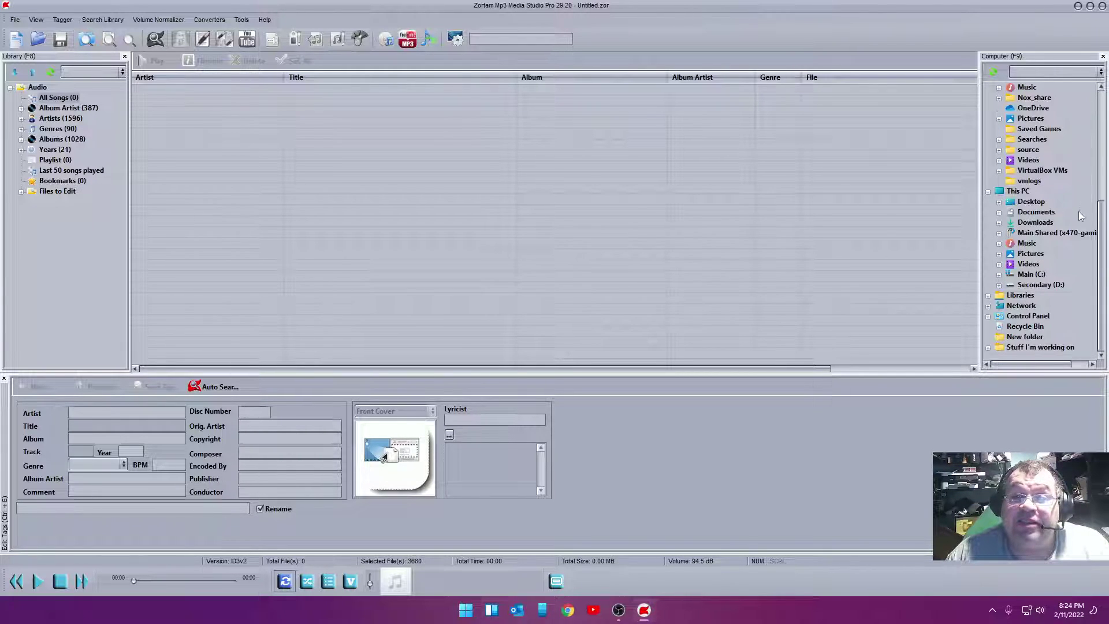
pyautogui.click(999, 285)
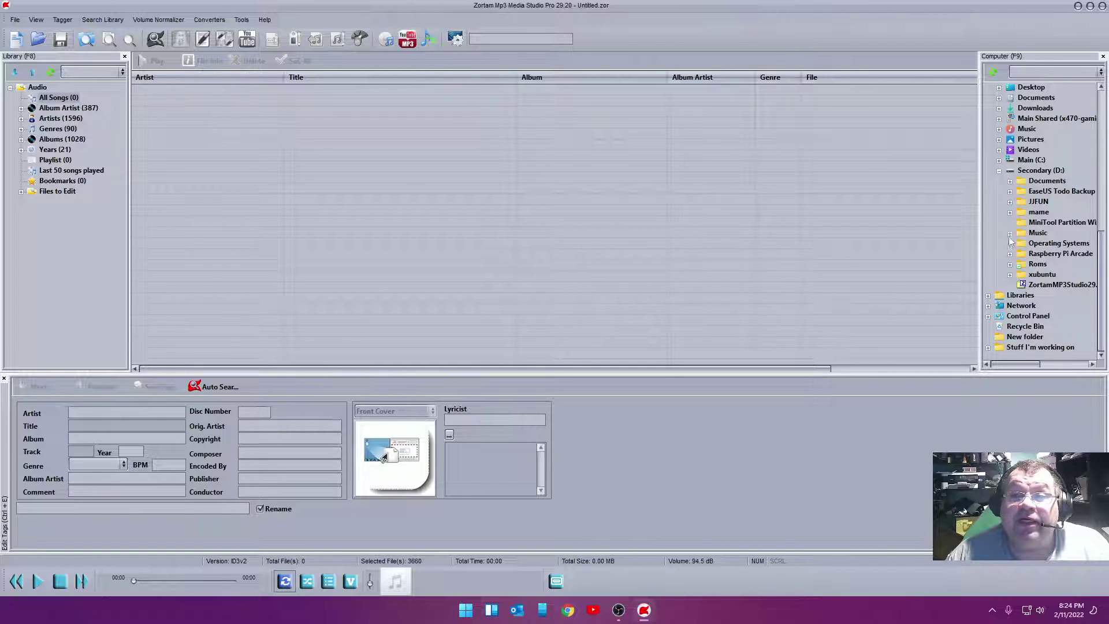
pyautogui.click(1010, 233)
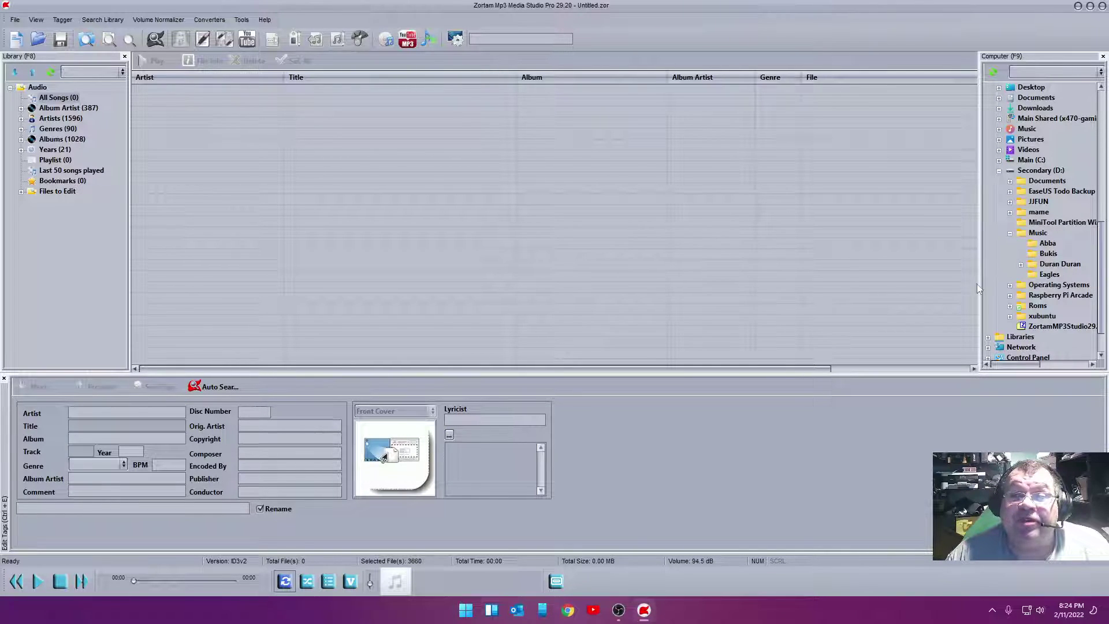
pyautogui.click(1035, 277)
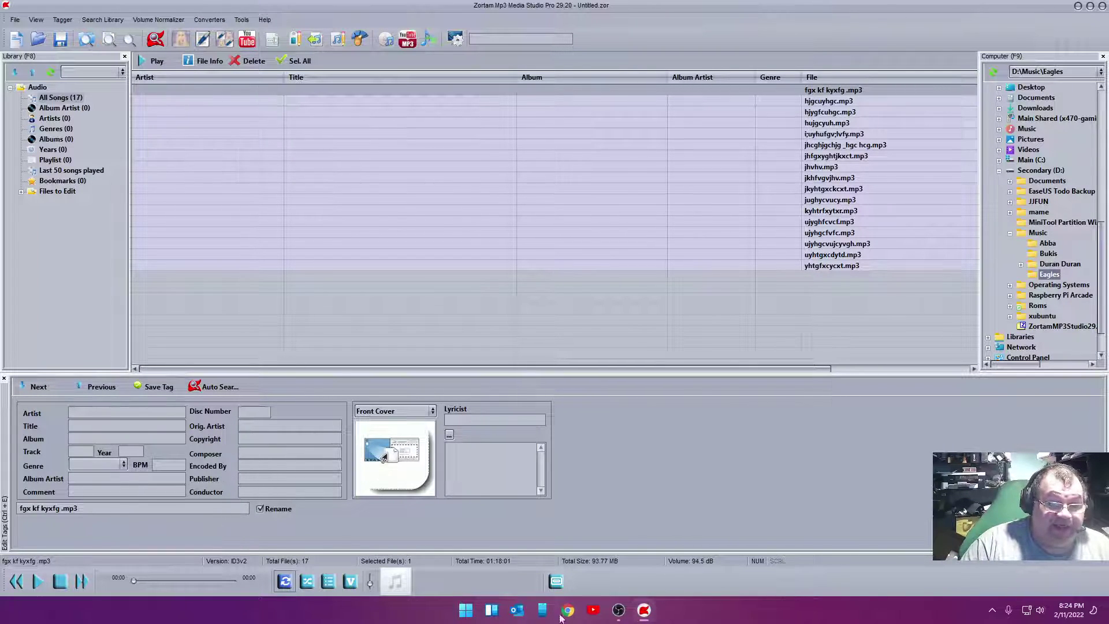
# Switch to File Explorer and examine the MP3 file names and tag columns in D:\Music\Eagles
pyautogui.click(465, 610)
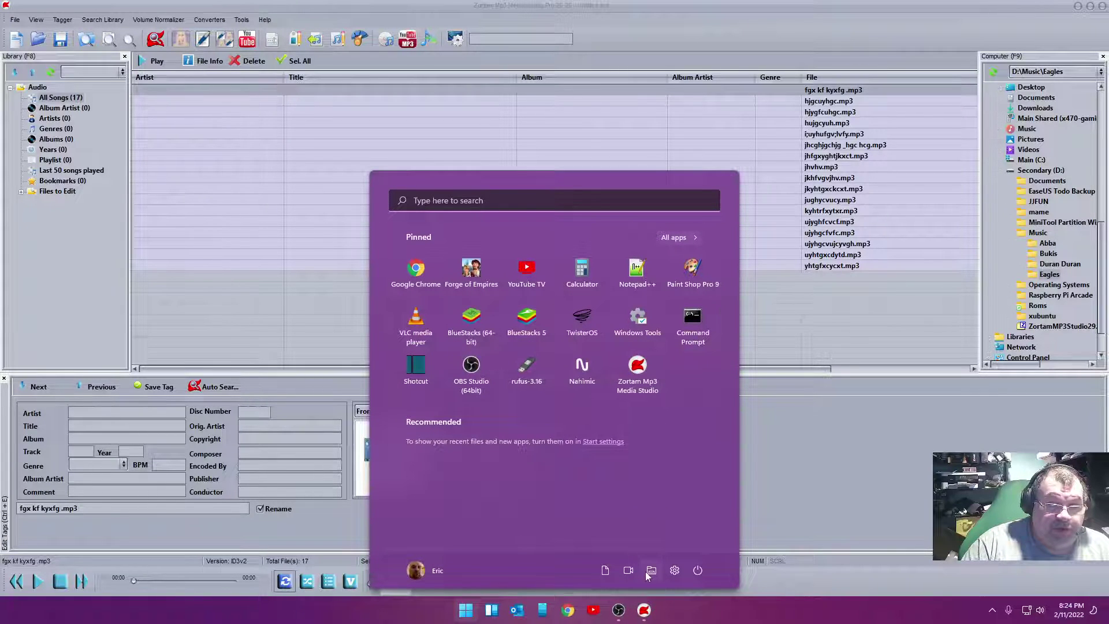
pyautogui.click(652, 570)
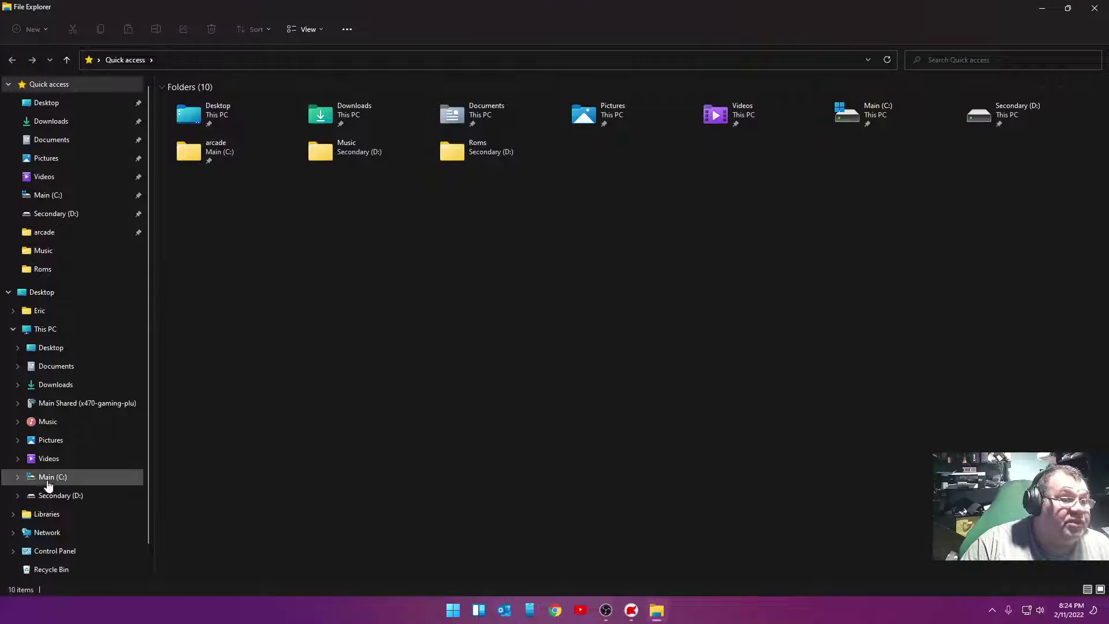
pyautogui.click(55, 496)
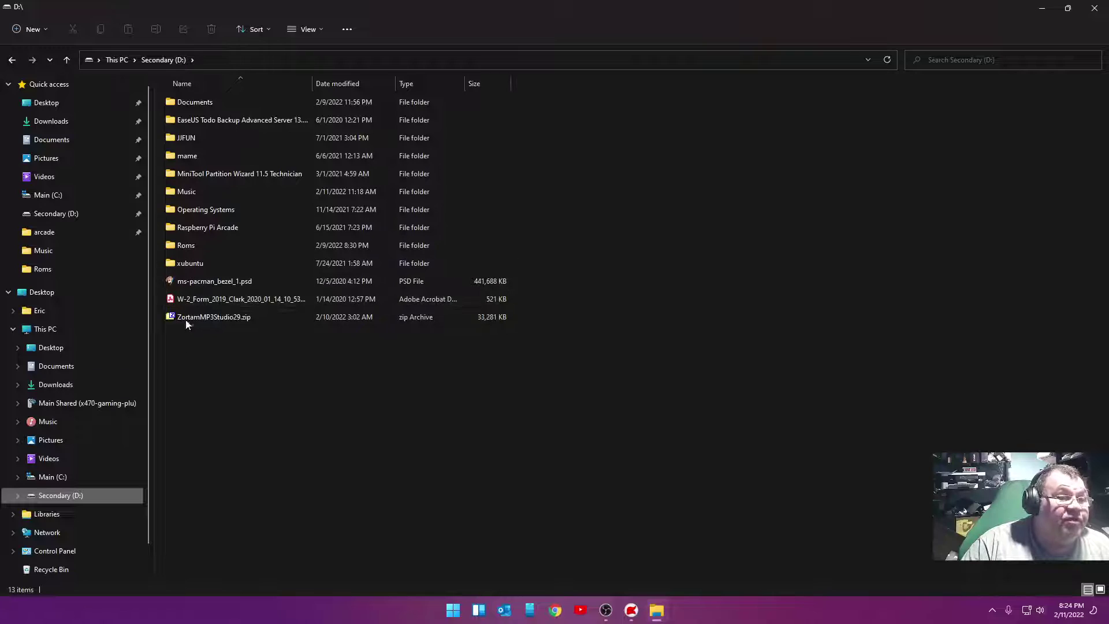
pyautogui.doubleClick(185, 192)
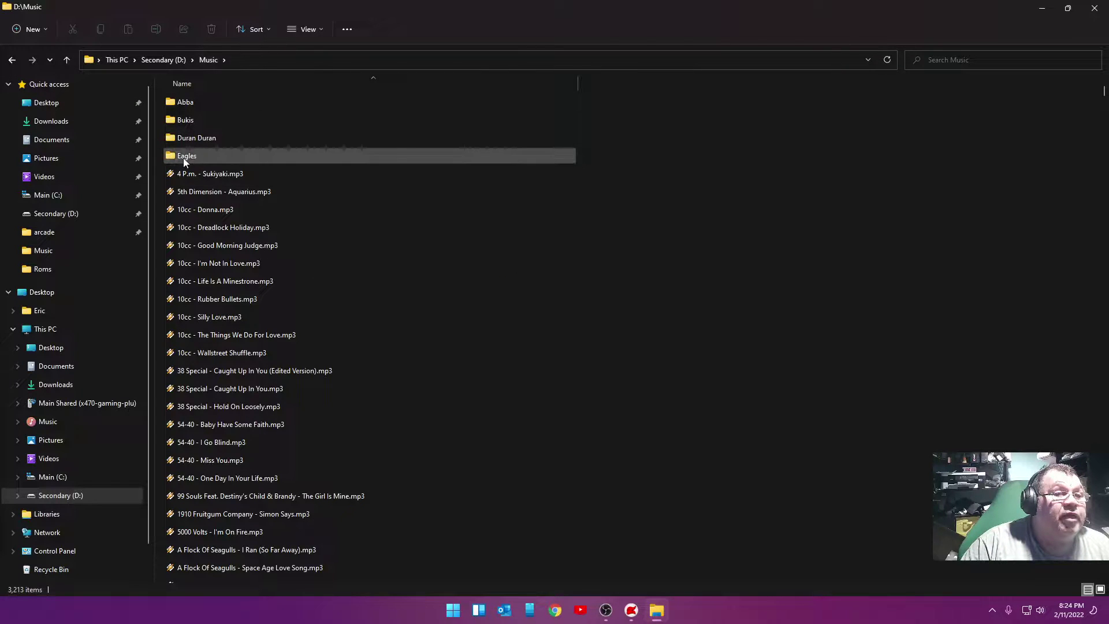
pyautogui.doubleClick(185, 157)
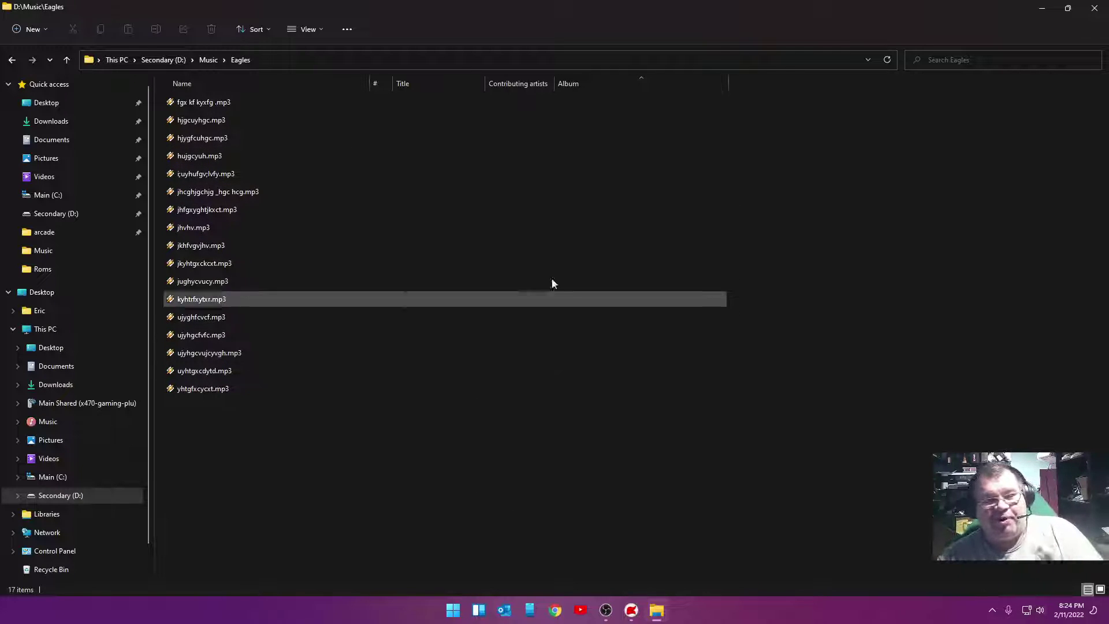
pyautogui.click(1043, 9)
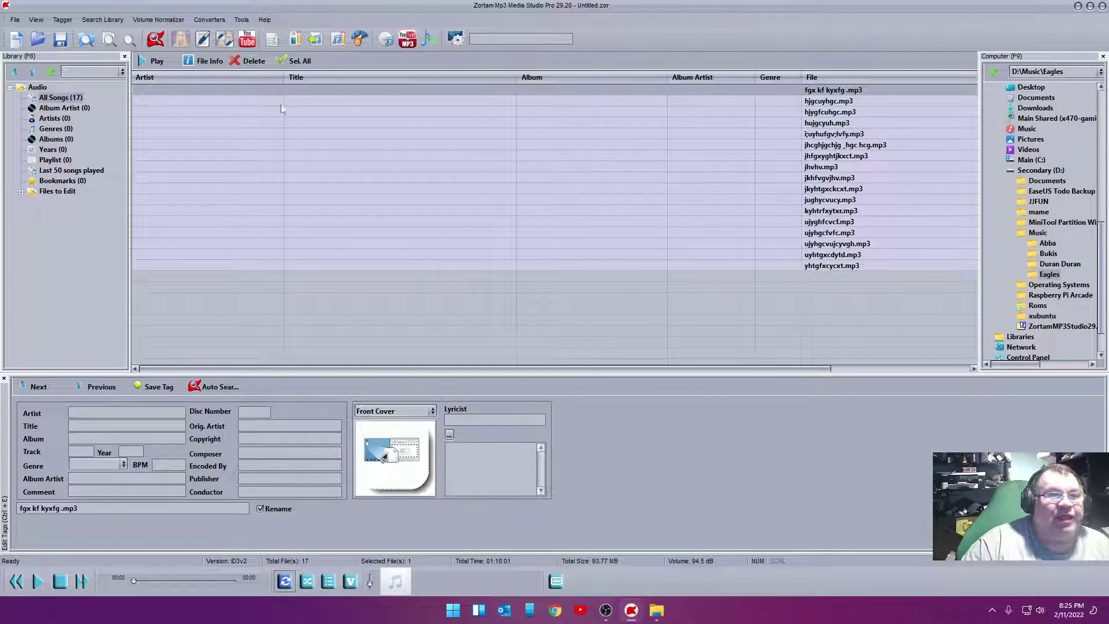
# Delete all loaded tracks from the library only and load the D:\Music\Eagles folder again
pyautogui.click(324, 88)
pyautogui.hotkey('ctrl', 'a')
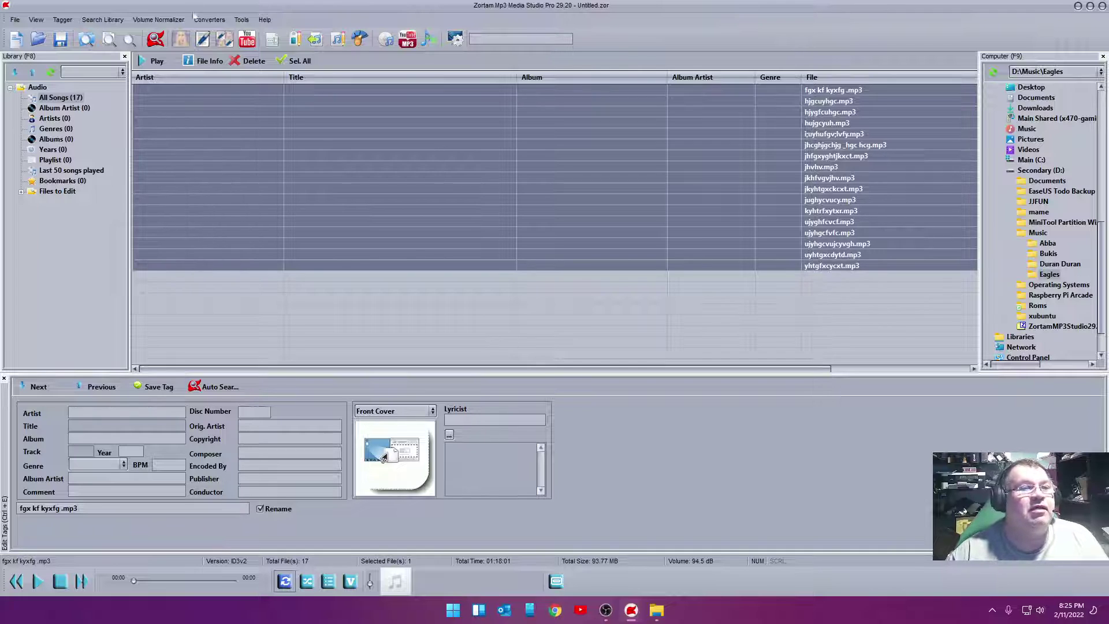
pyautogui.click(250, 61)
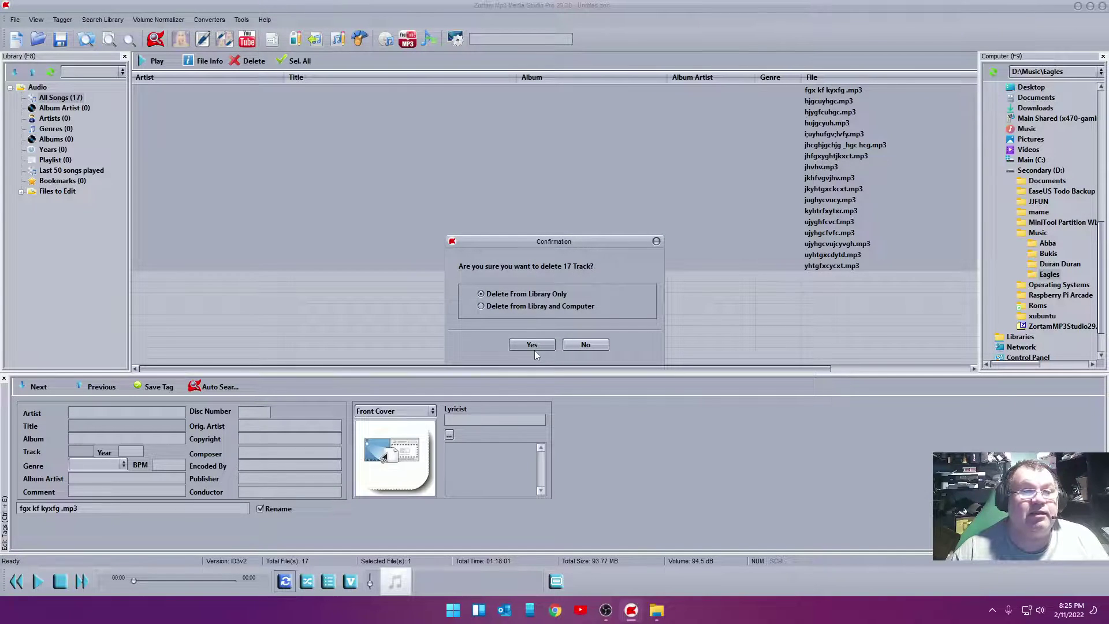
pyautogui.click(532, 345)
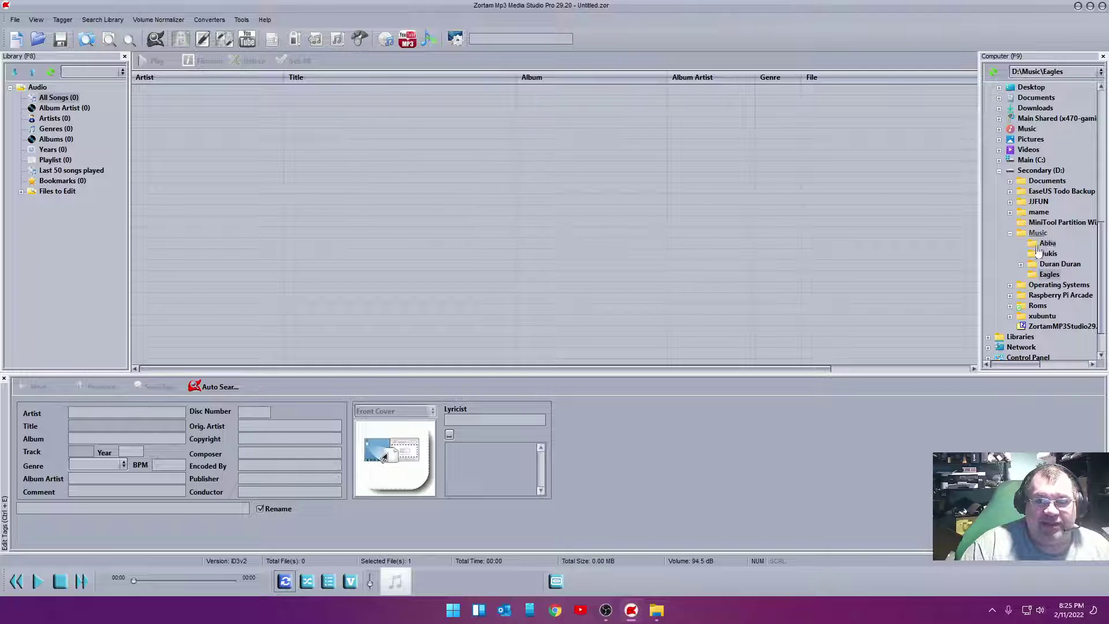
pyautogui.click(1050, 276)
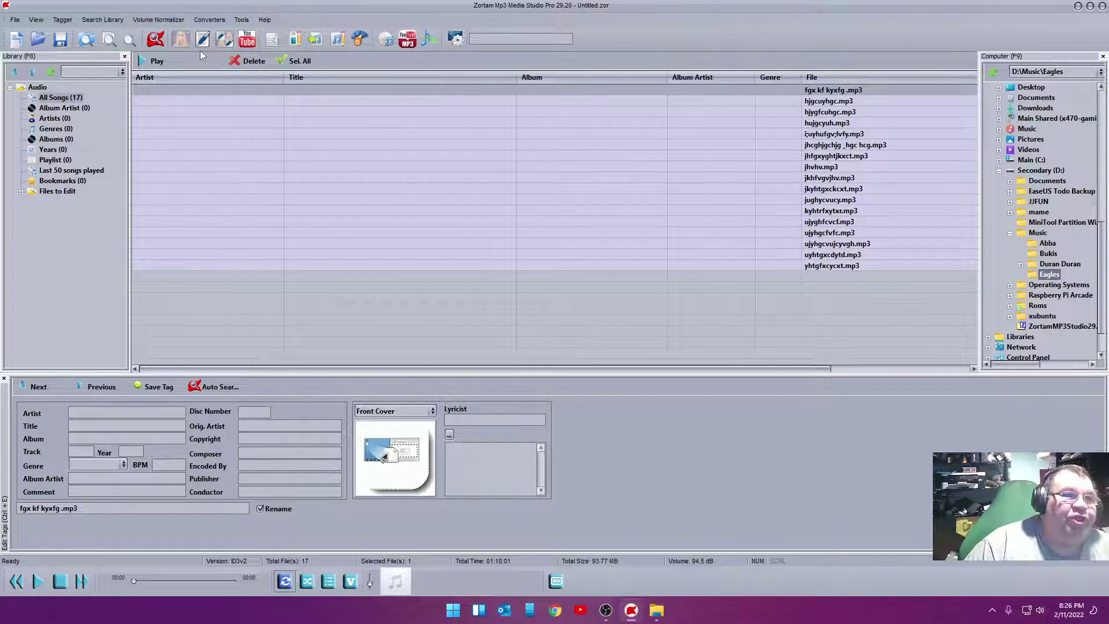
# Run the Auto Tagger on all the loaded Eagles tracks to fill in their tags, cover art and lyrics
pyautogui.click(290, 64)
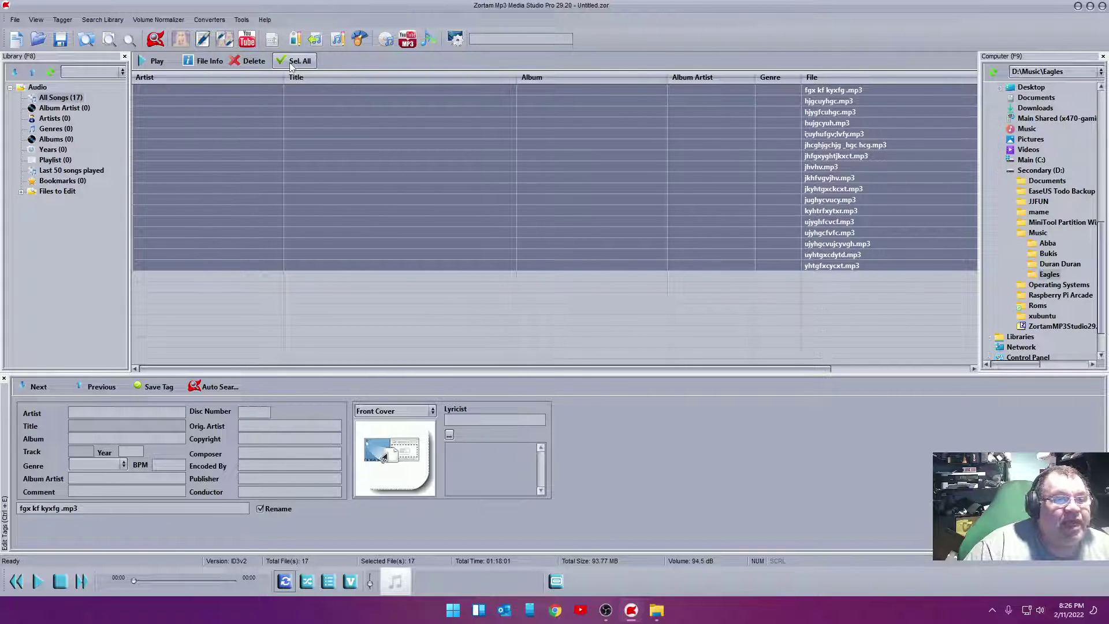
pyautogui.rightClick(301, 157)
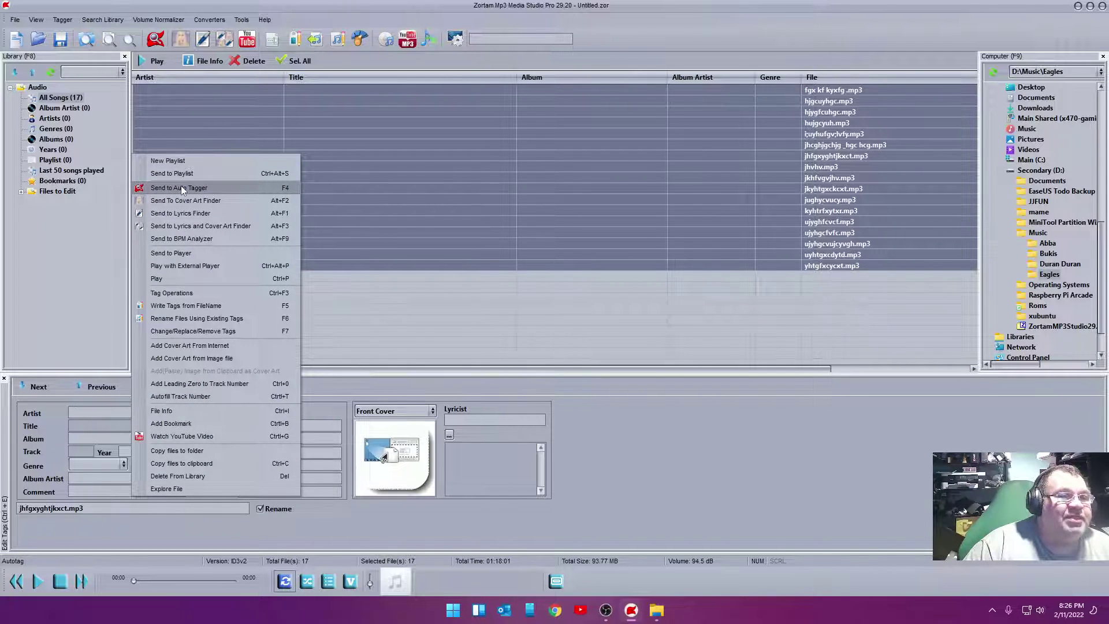
pyautogui.click(463, 63)
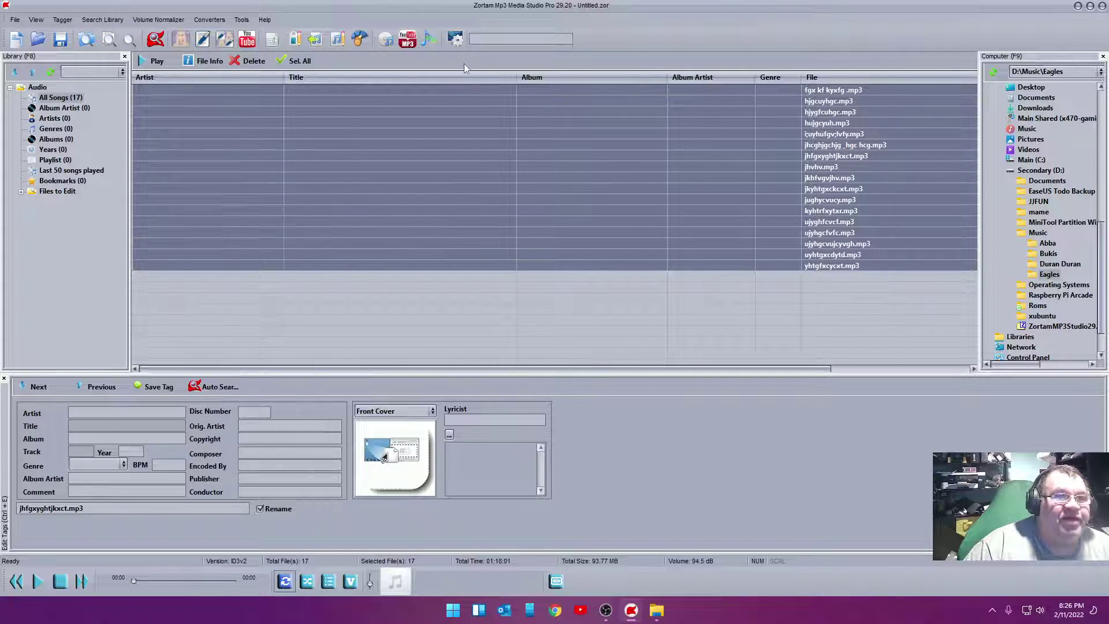
pyautogui.click(155, 40)
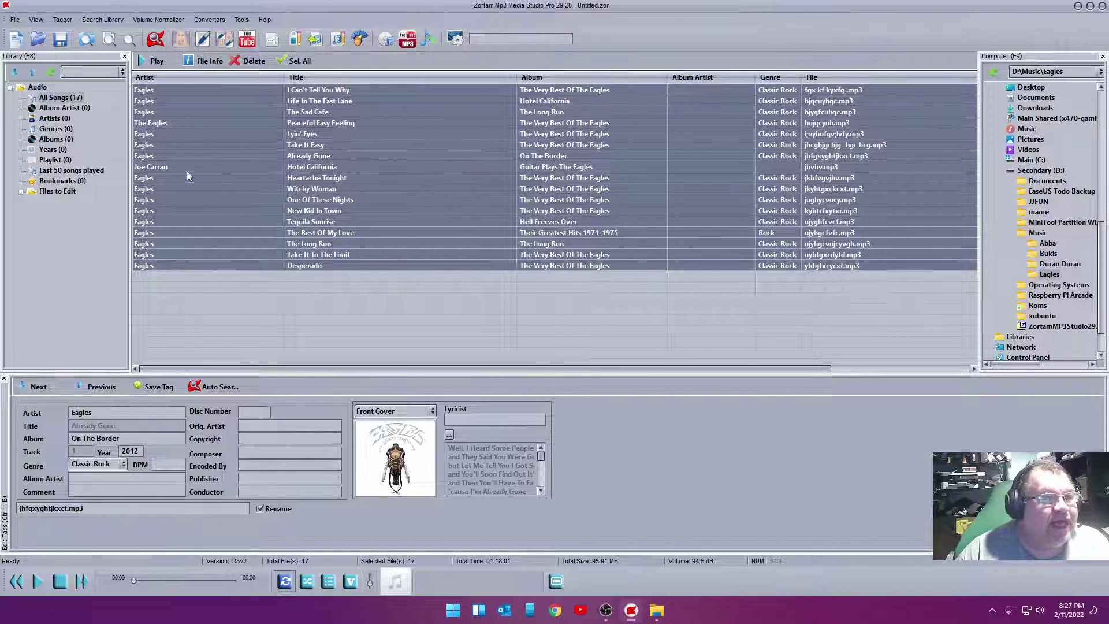
# Set the artist of the Hotel California track to Eagles and save its tag
pyautogui.click(172, 166)
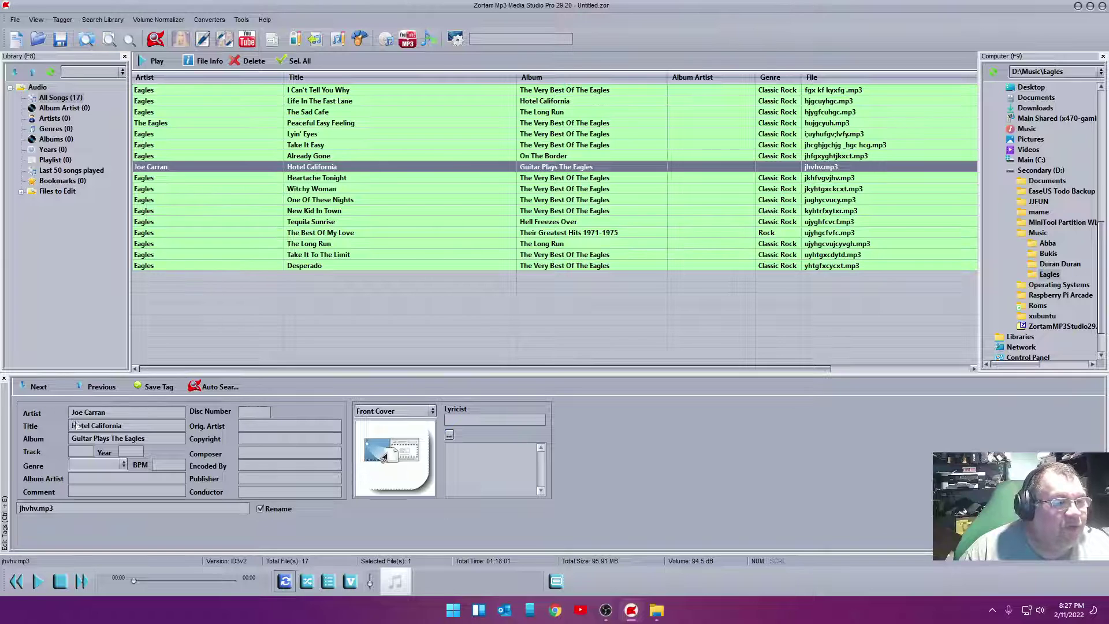
pyautogui.click(122, 411)
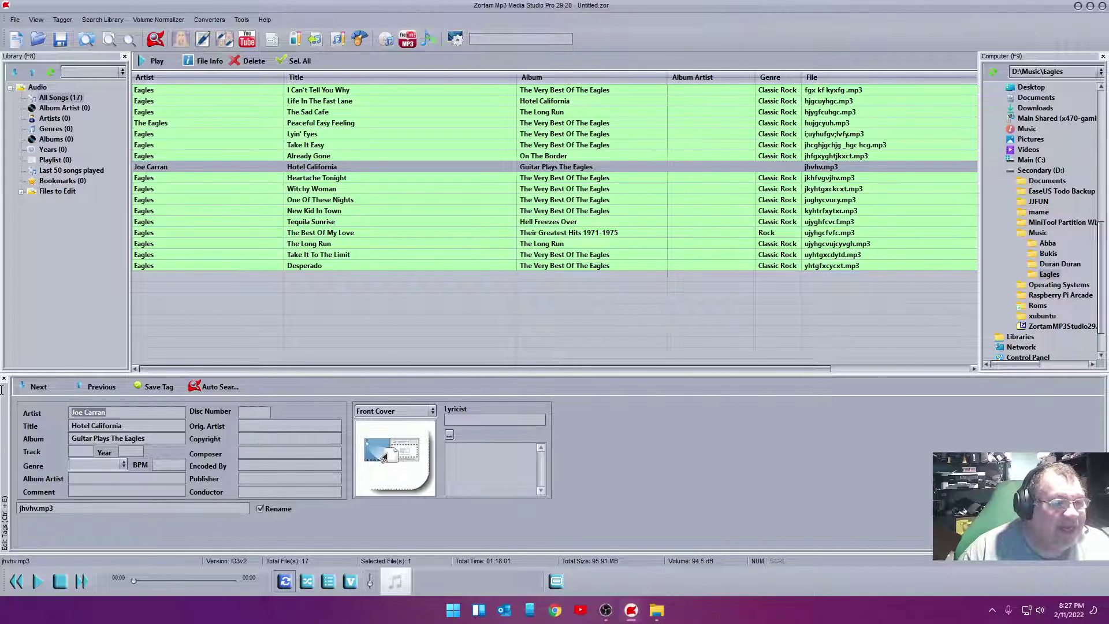
pyautogui.write('Eagles')
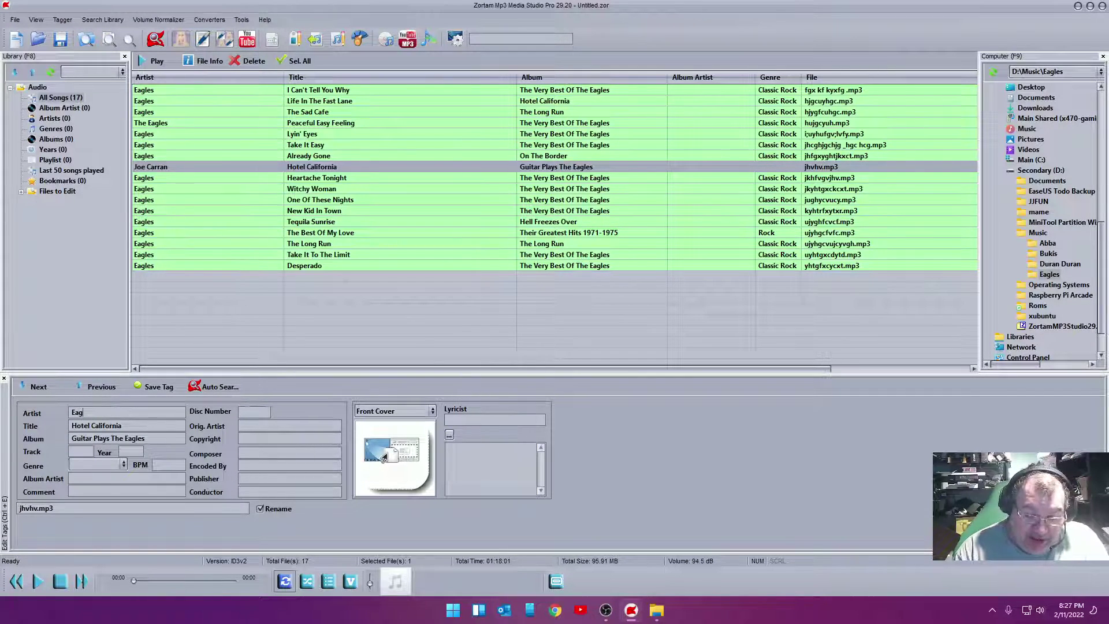
pyautogui.click(153, 388)
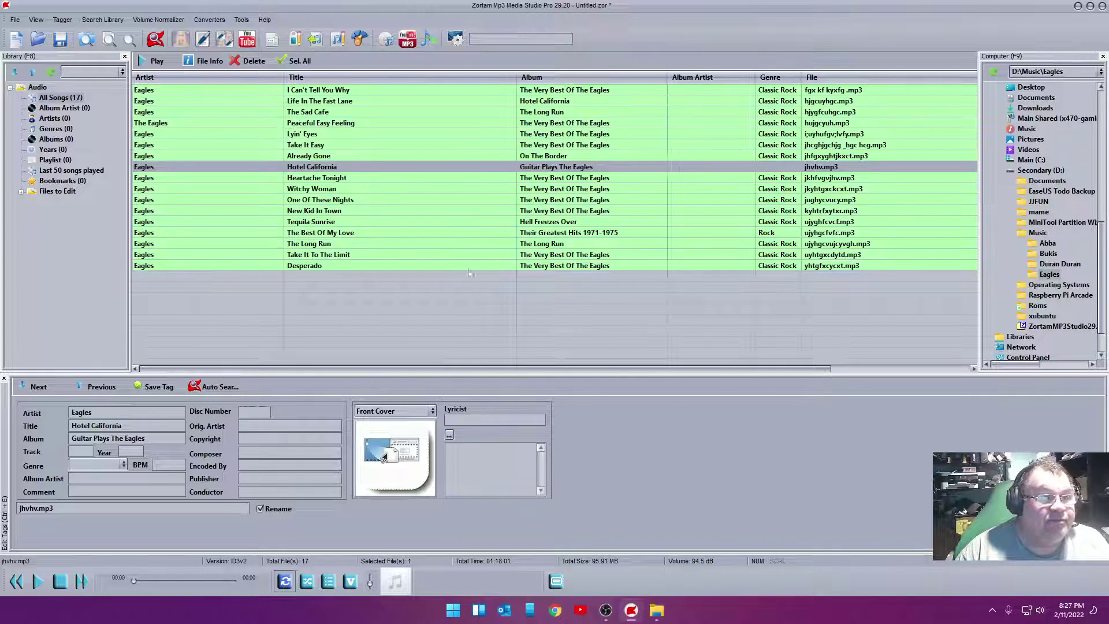
# Select every track from Desperado up to the first one in the list and save their tags together
pyautogui.click(453, 264)
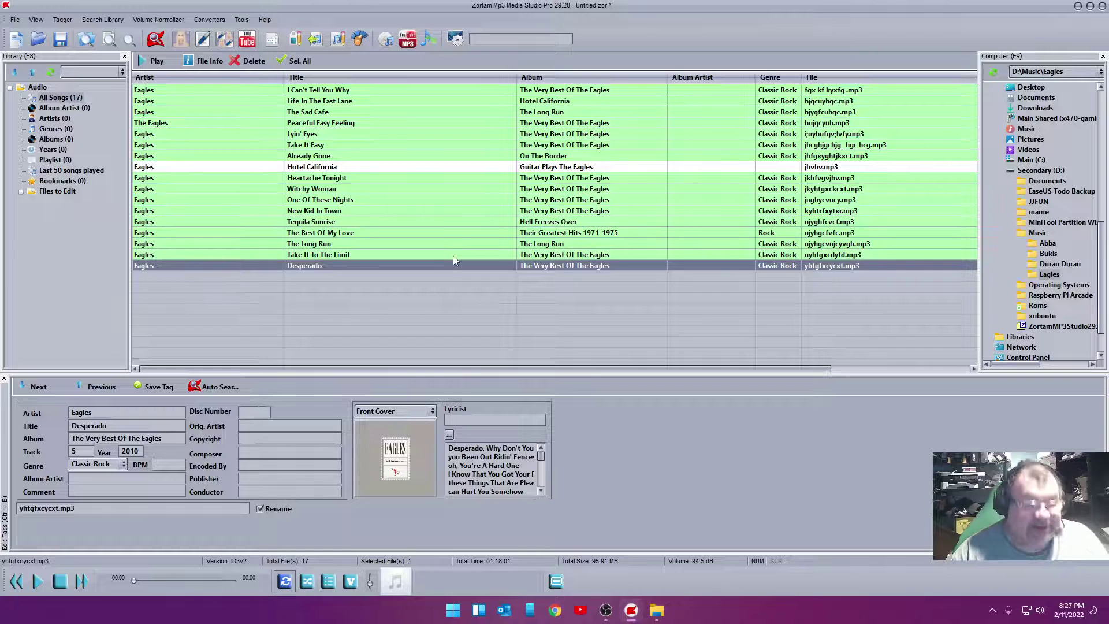
pyautogui.hotkey('shift', 'Up')
pyautogui.hotkey('shift', 'Up')
pyautogui.hotkey('shift', 'Up')
pyautogui.hotkey('shift', 'Up')
pyautogui.hotkey('shift', 'Up')
pyautogui.hotkey('shift', 'Up')
pyautogui.hotkey('shift', 'Up')
pyautogui.hotkey('shift', 'Up')
pyautogui.hotkey('shift', 'Up')
pyautogui.hotkey('shift', 'Up')
pyautogui.hotkey('shift', 'Up')
pyautogui.hotkey('shift', 'Up')
pyautogui.hotkey('shift', 'Up')
pyautogui.hotkey('shift', 'Up')
pyautogui.hotkey('shift', 'Up')
pyautogui.hotkey('shift', 'Up')
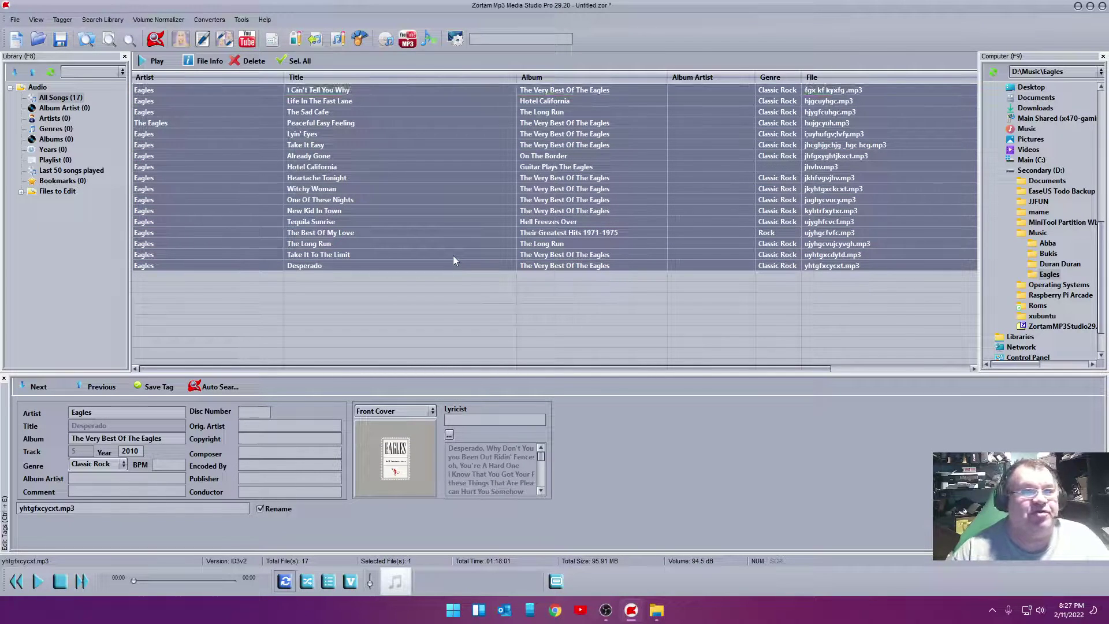
pyautogui.click(151, 392)
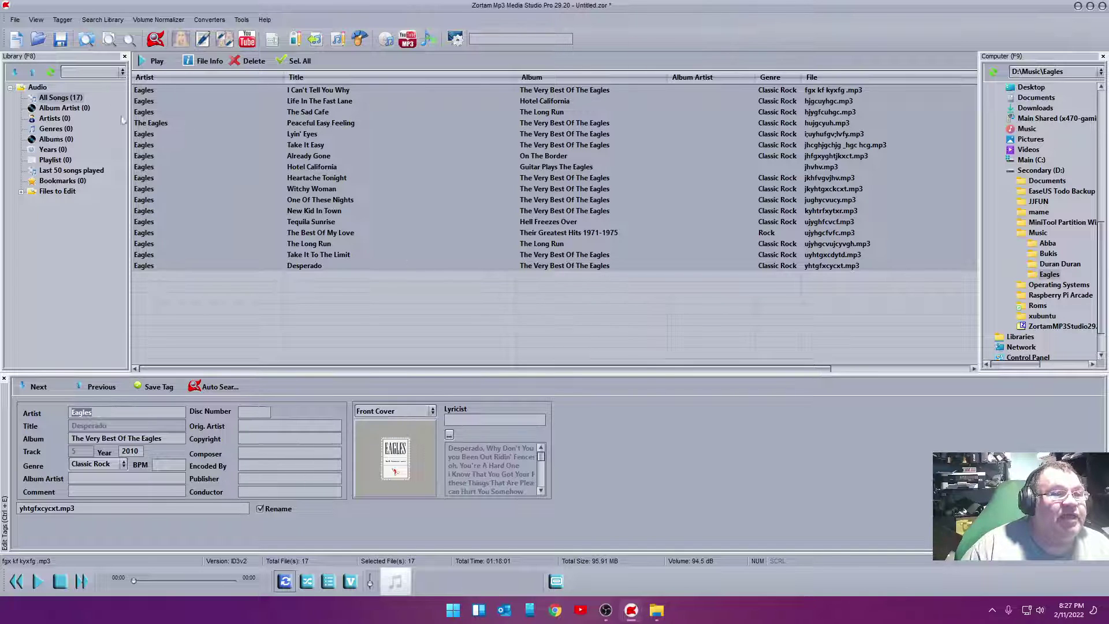
# Change the artist of the Peaceful Easy Feeling track to Eagles and save its tag
pyautogui.click(151, 122)
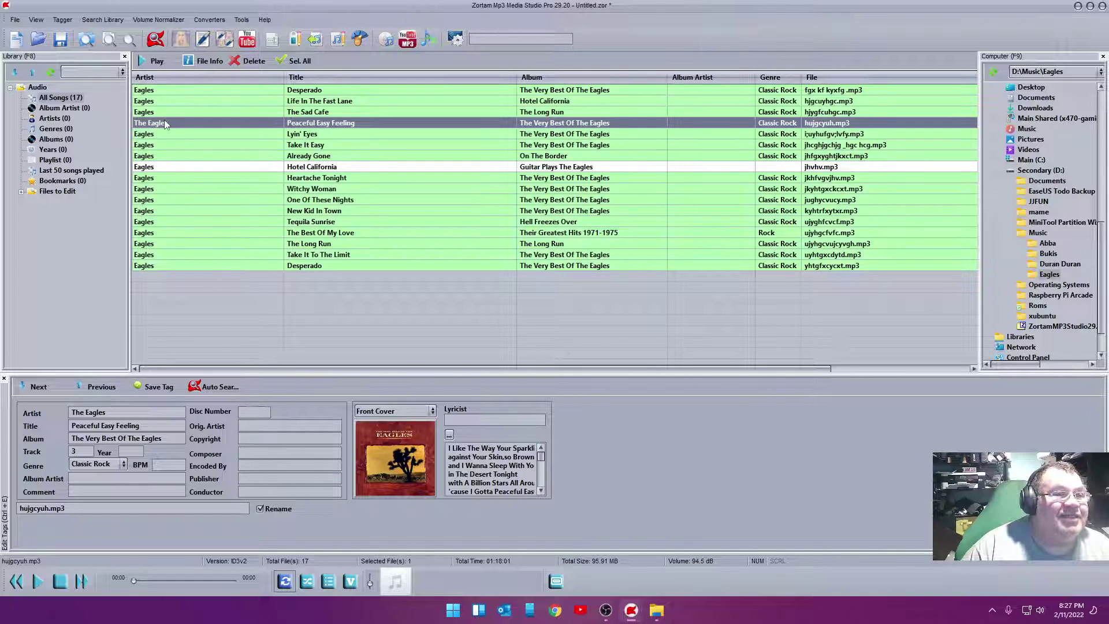
pyautogui.click(87, 412)
pyautogui.press('BackSpace')
pyautogui.press('BackSpace')
pyautogui.press('BackSpace')
pyautogui.press('BackSpace')
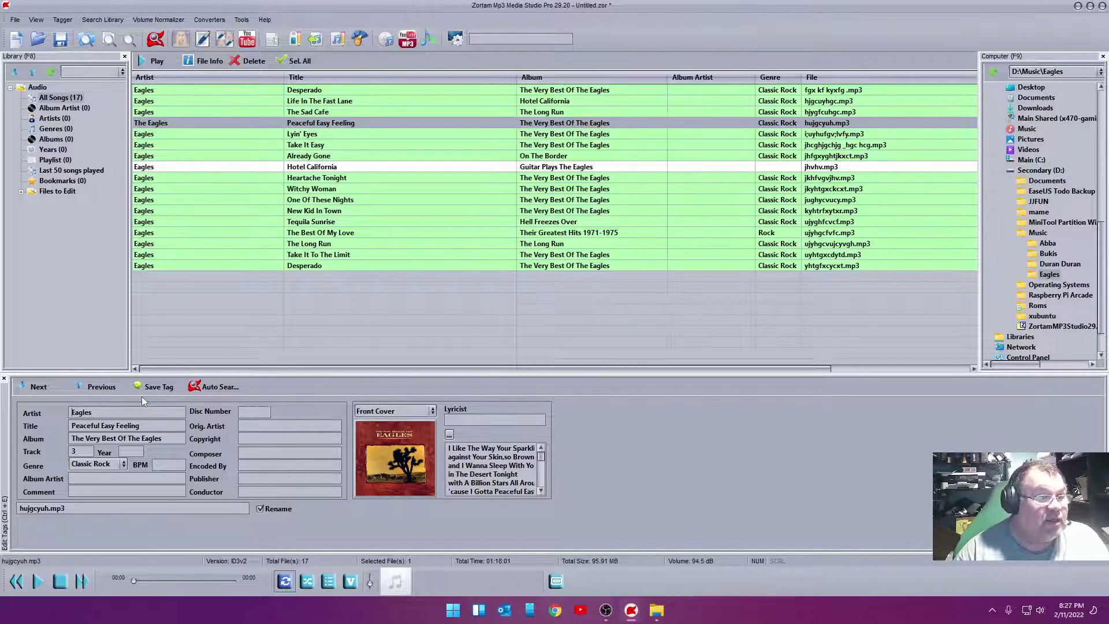
pyautogui.click(152, 387)
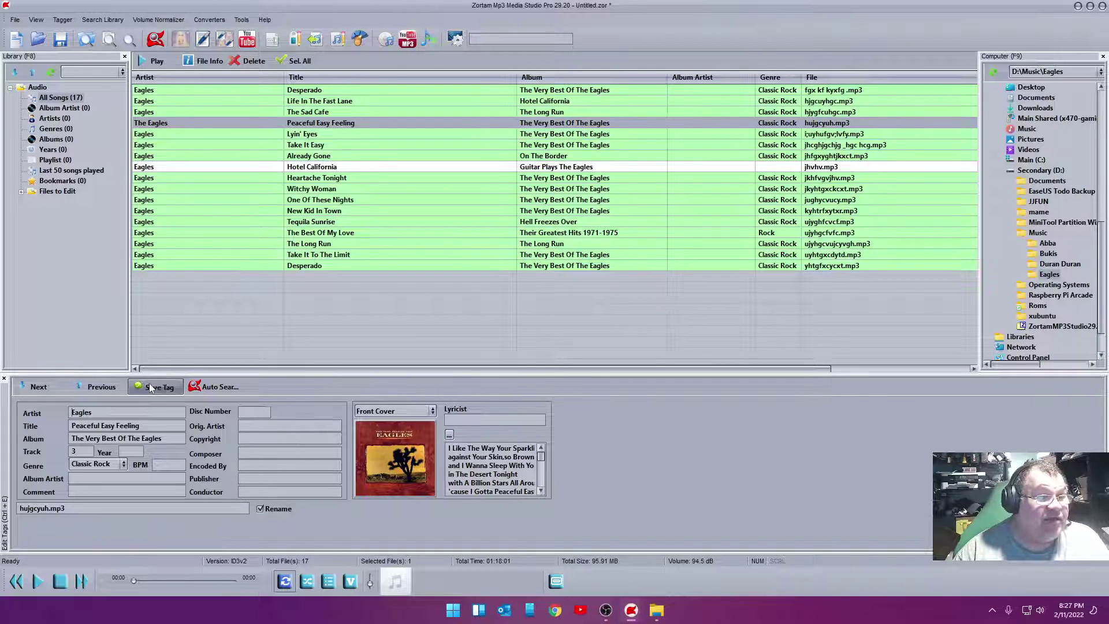
# Rename all the listed Eagles files from their existing tags, using the custom pattern %1 - %2 for artist and title
pyautogui.click(428, 322)
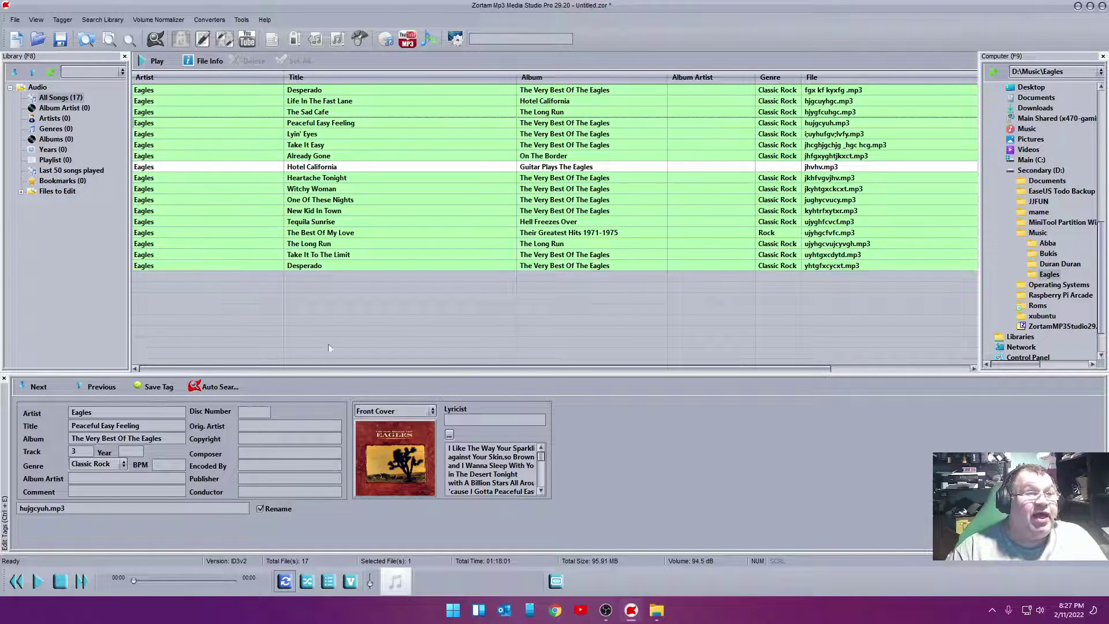
pyautogui.click(234, 88)
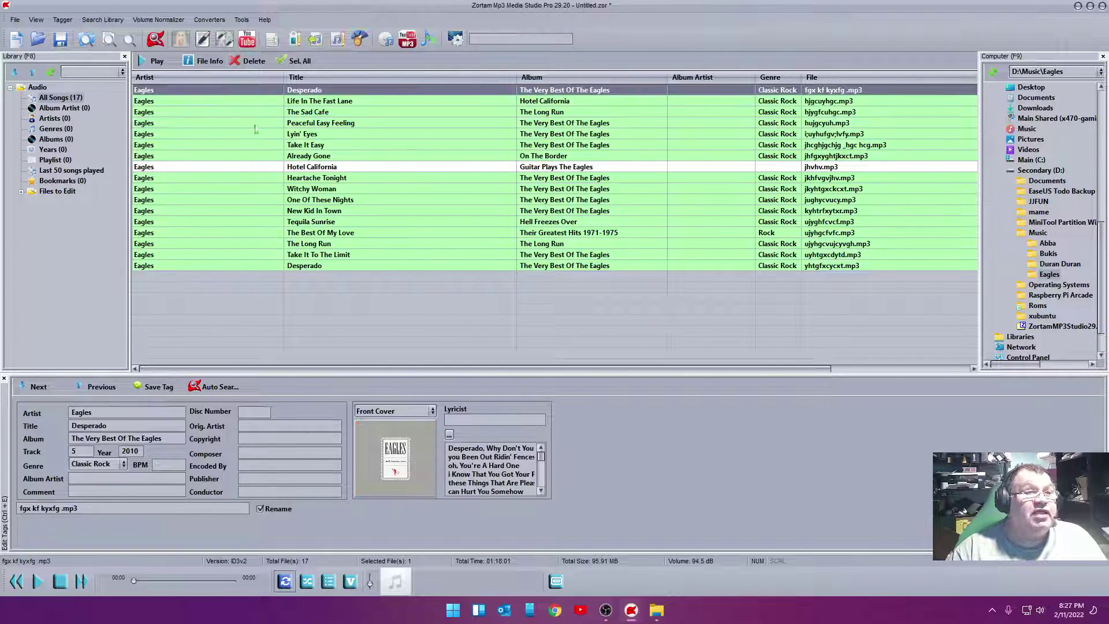
pyautogui.click(299, 61)
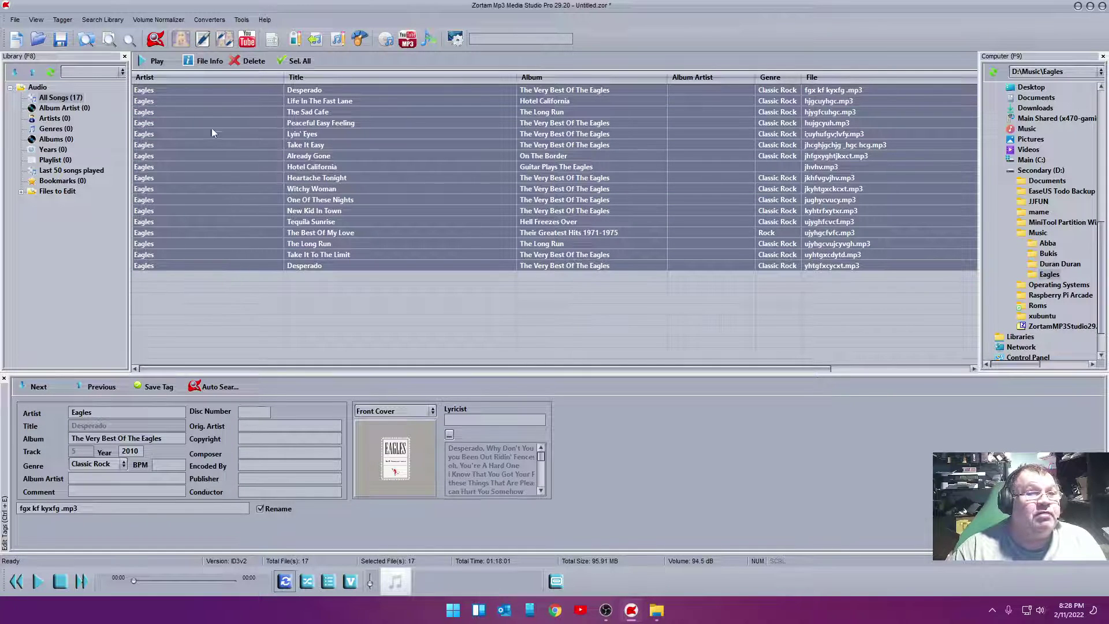
pyautogui.rightClick(227, 170)
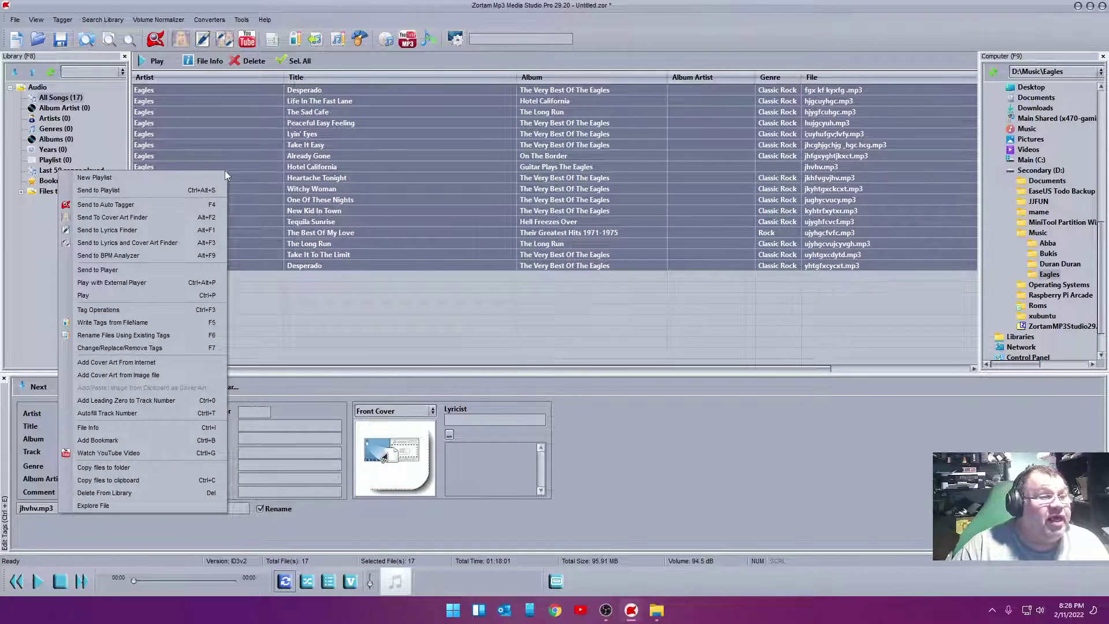
pyautogui.click(169, 335)
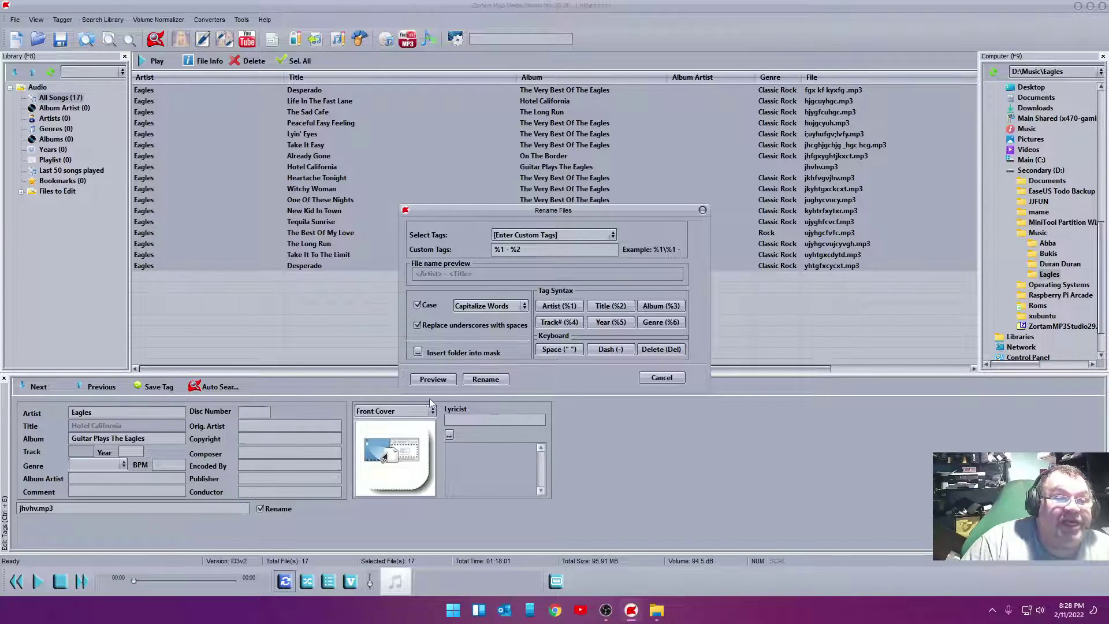
pyautogui.click(486, 380)
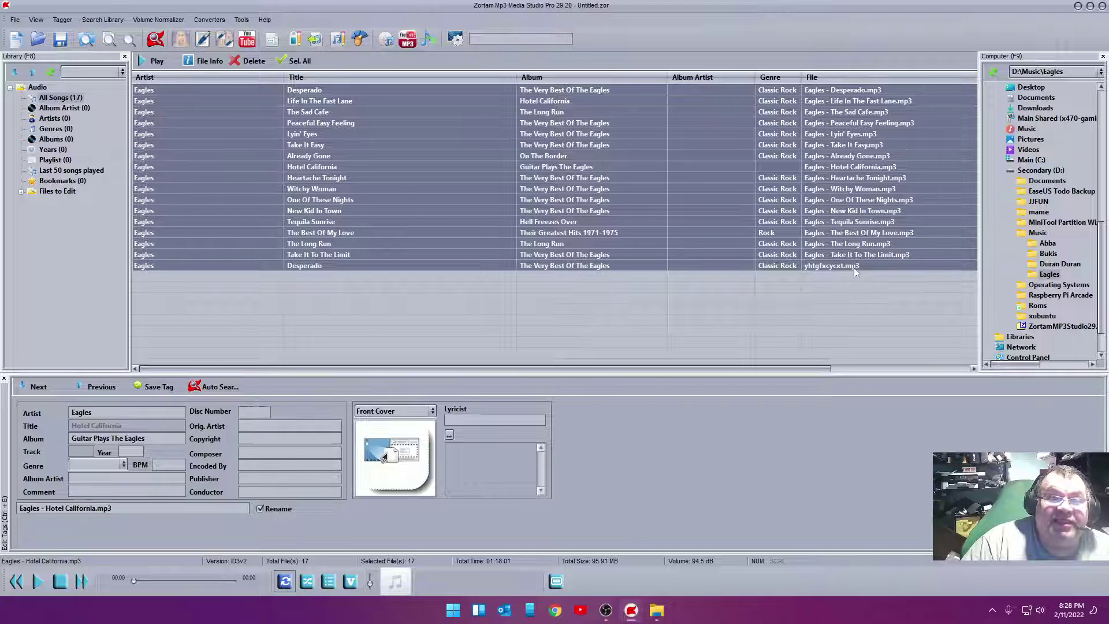
# Compare the two tracks titled Desperado and briefly play the first one in the list to identify the song
pyautogui.click(302, 266)
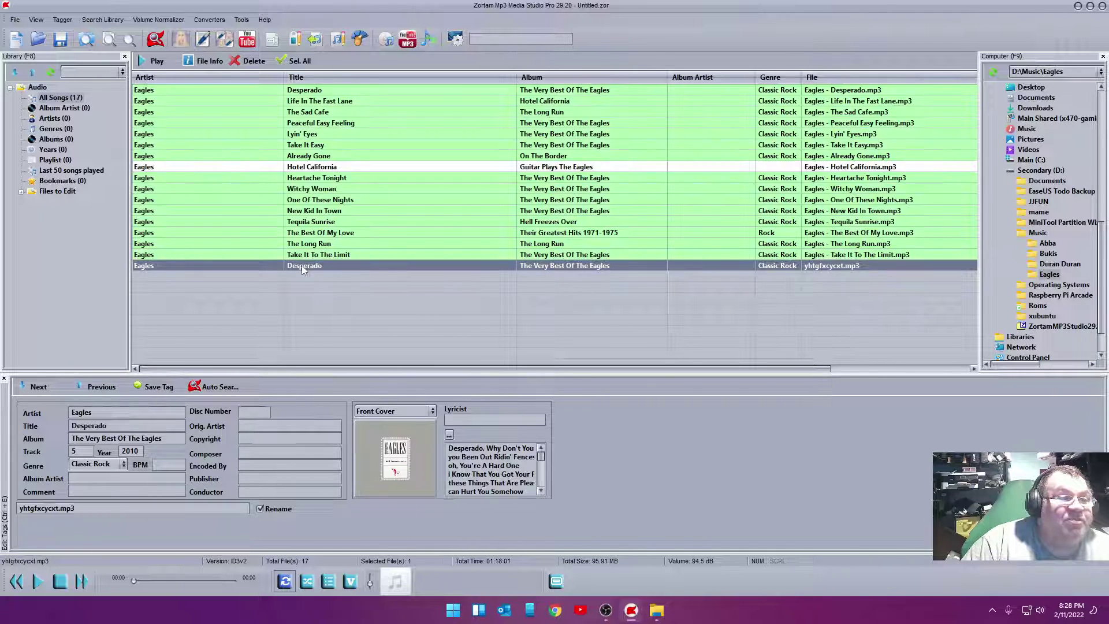
pyautogui.click(325, 91)
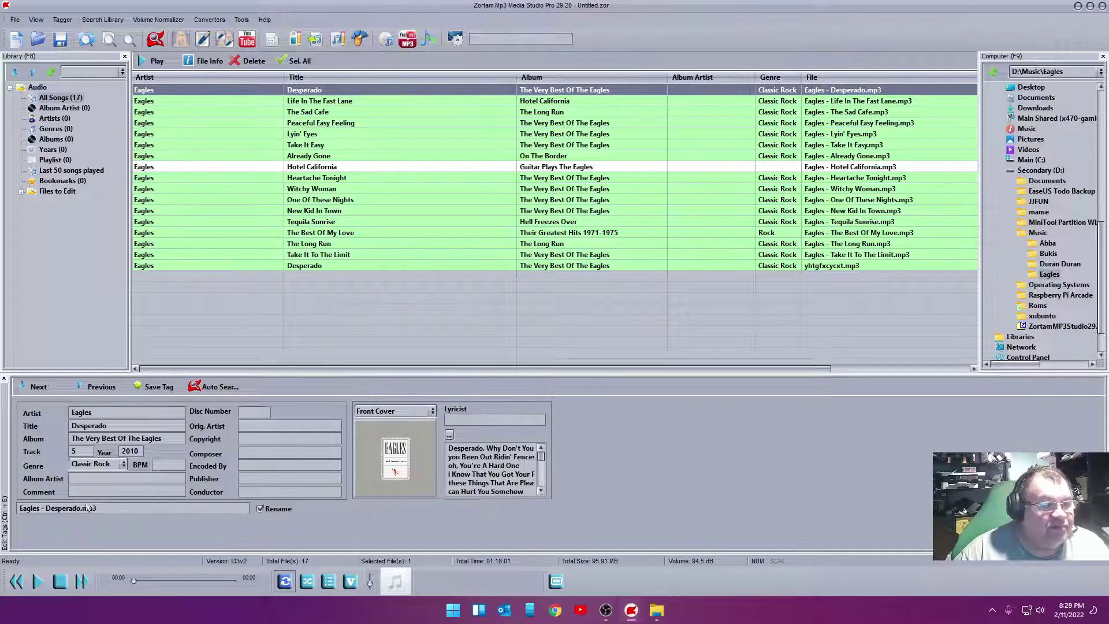
pyautogui.doubleClick(312, 91)
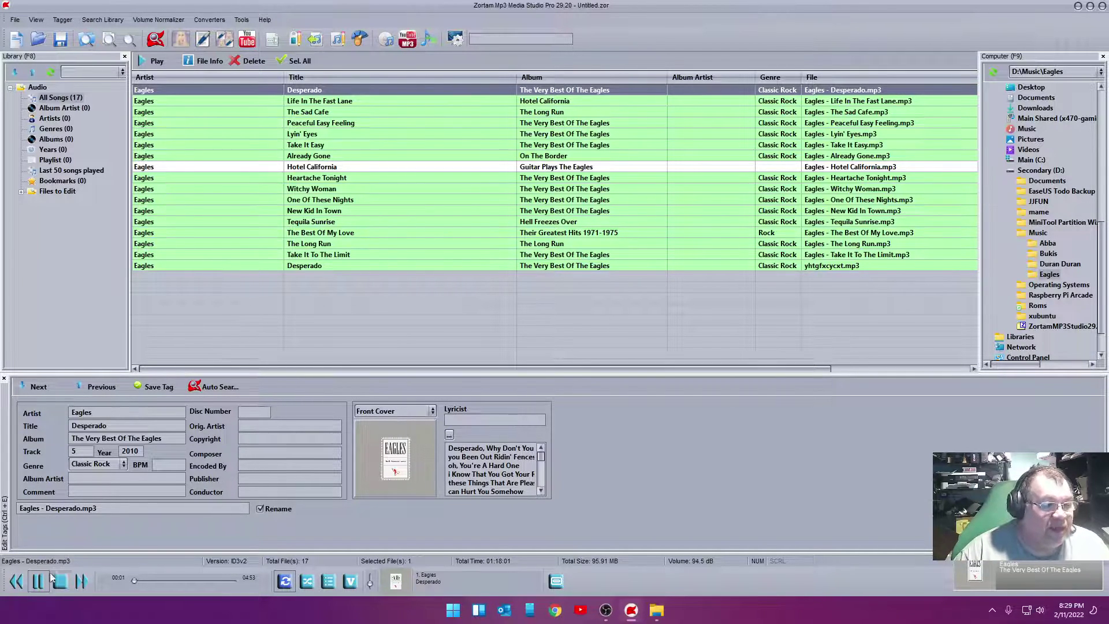
pyautogui.click(57, 587)
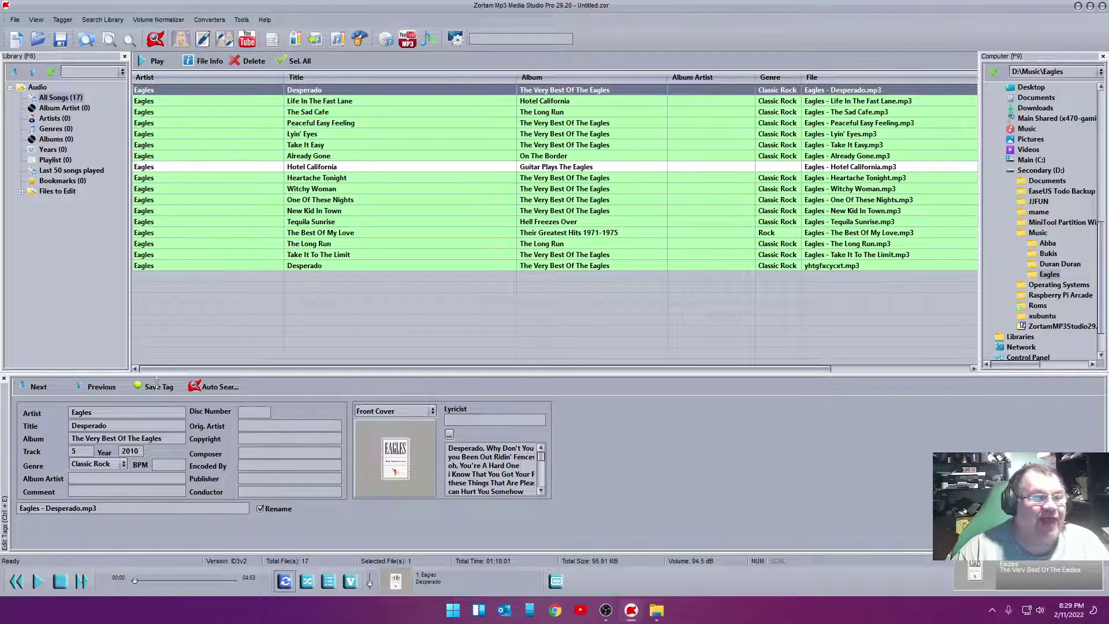
# Set the title of the first track in the list to I Can't Tell You Why and save its tag
pyautogui.doubleClick(116, 426)
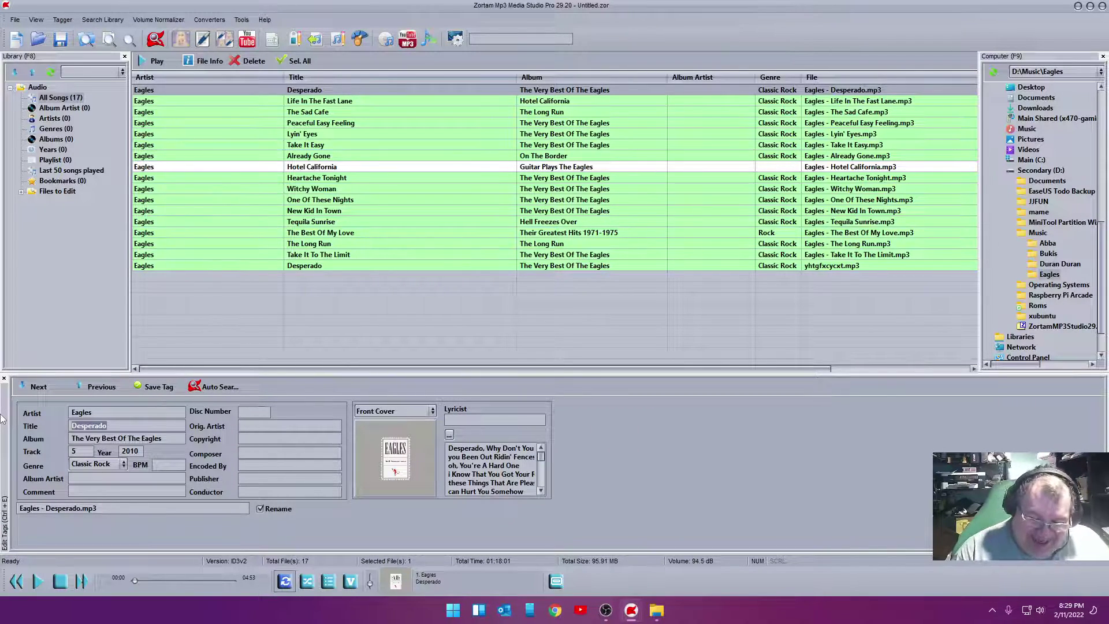
pyautogui.write('I ca')
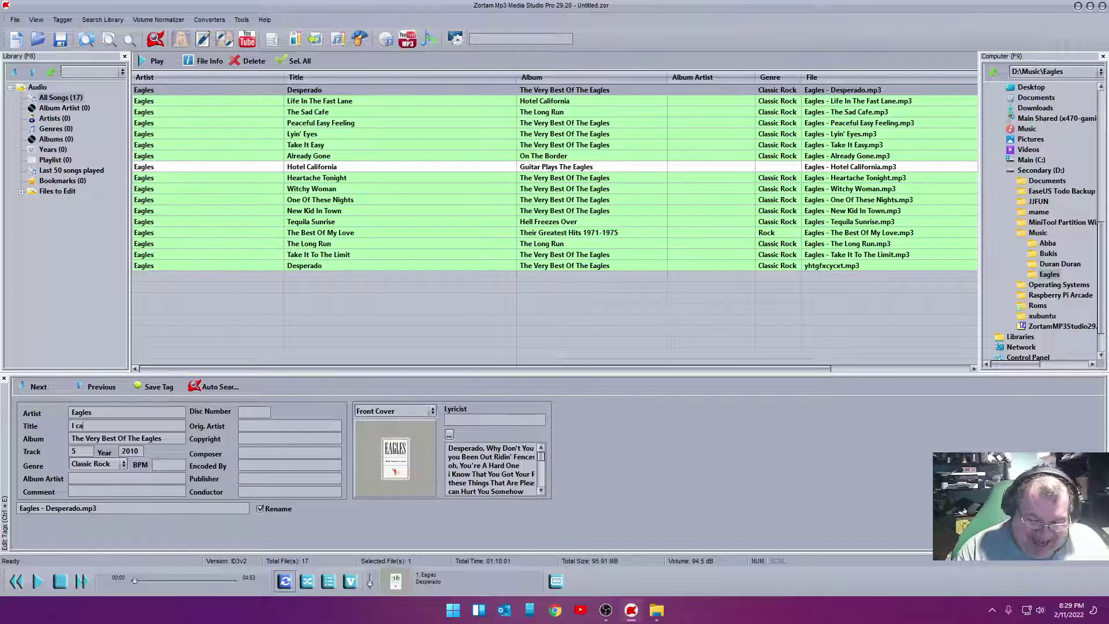
pyautogui.press('BackSpace')
pyautogui.press('BackSpace')
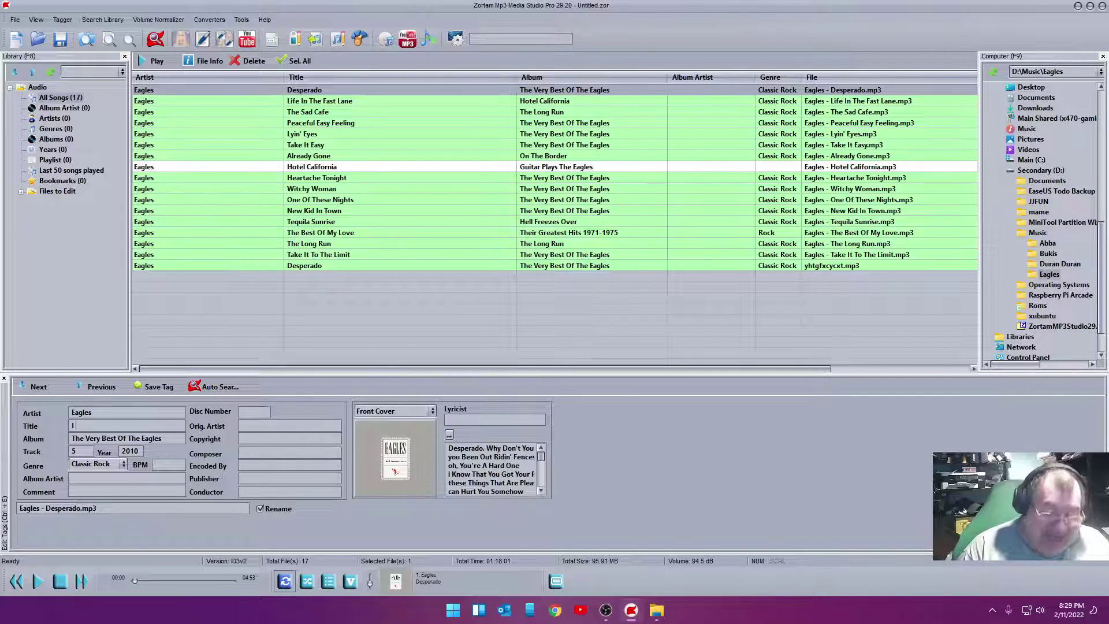
pyautogui.write("Can't")
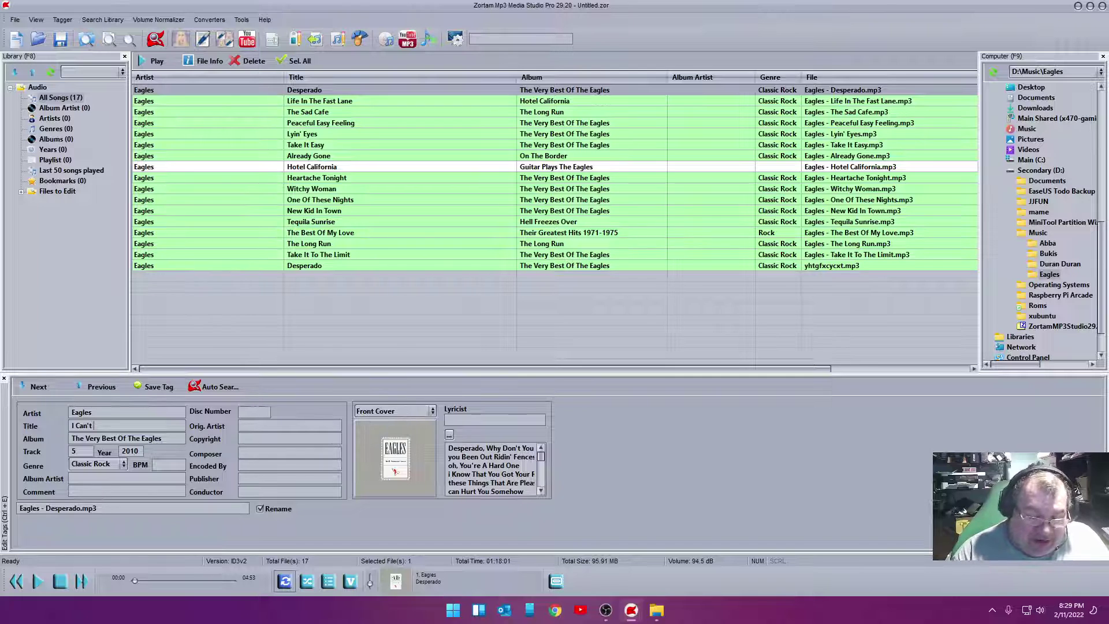
pyautogui.write(' Tell You')
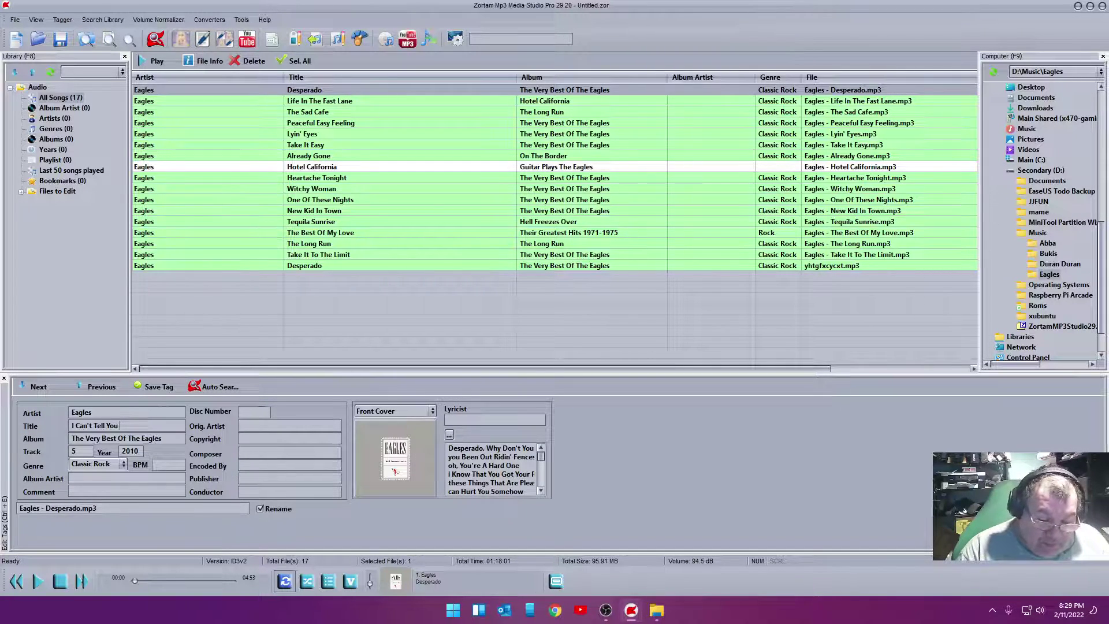
pyautogui.write(' Why')
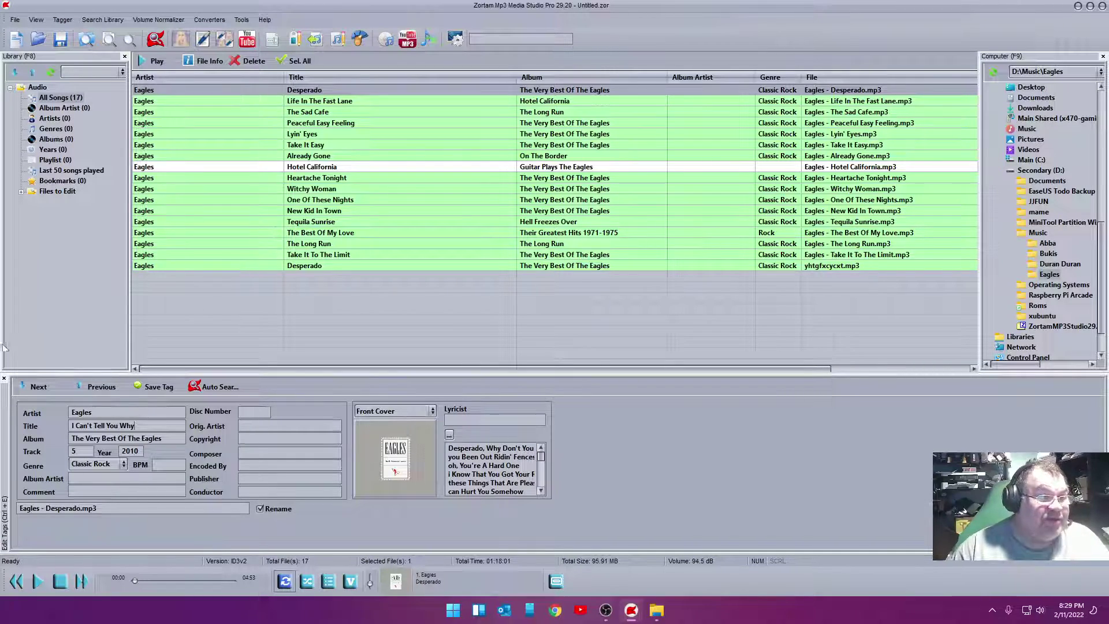
pyautogui.click(156, 387)
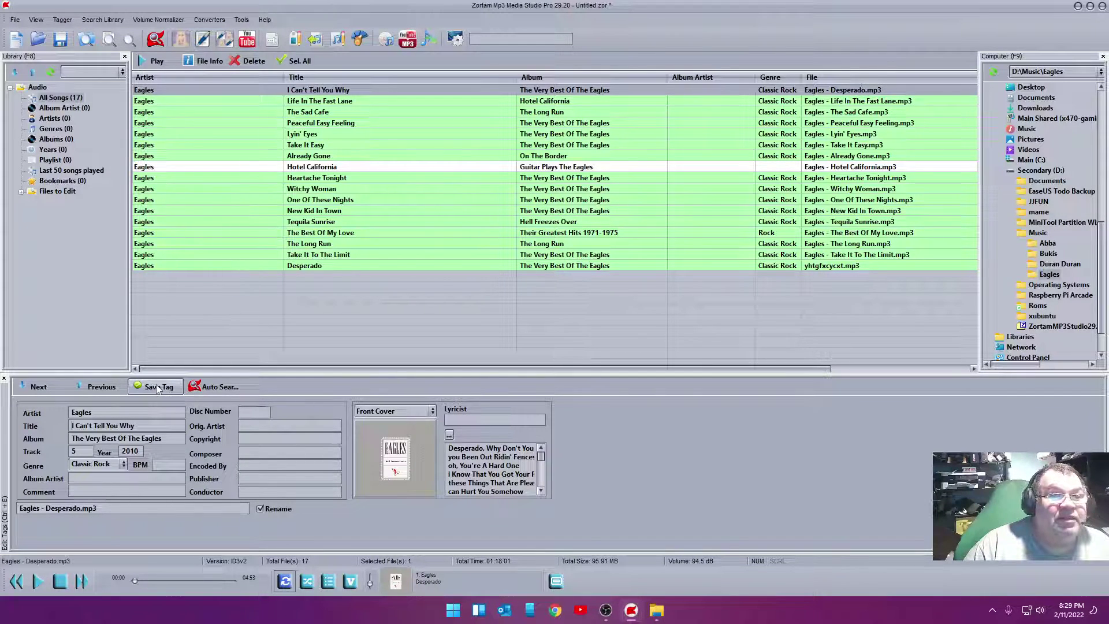
# Select all the Eagles tracks in the list
pyautogui.rightClick(393, 89)
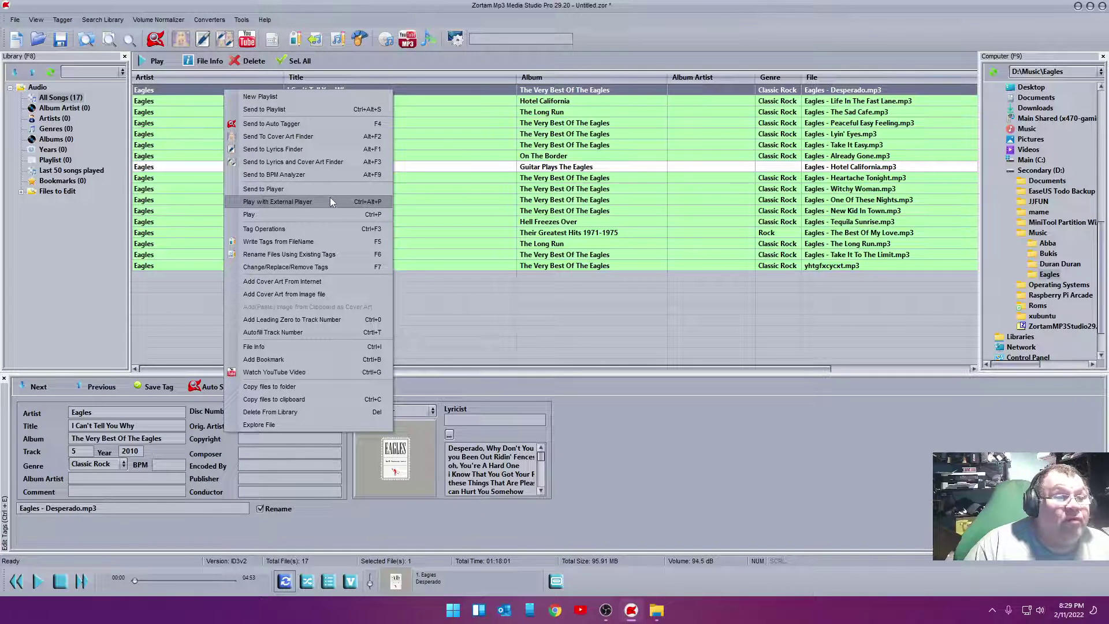
pyautogui.click(480, 58)
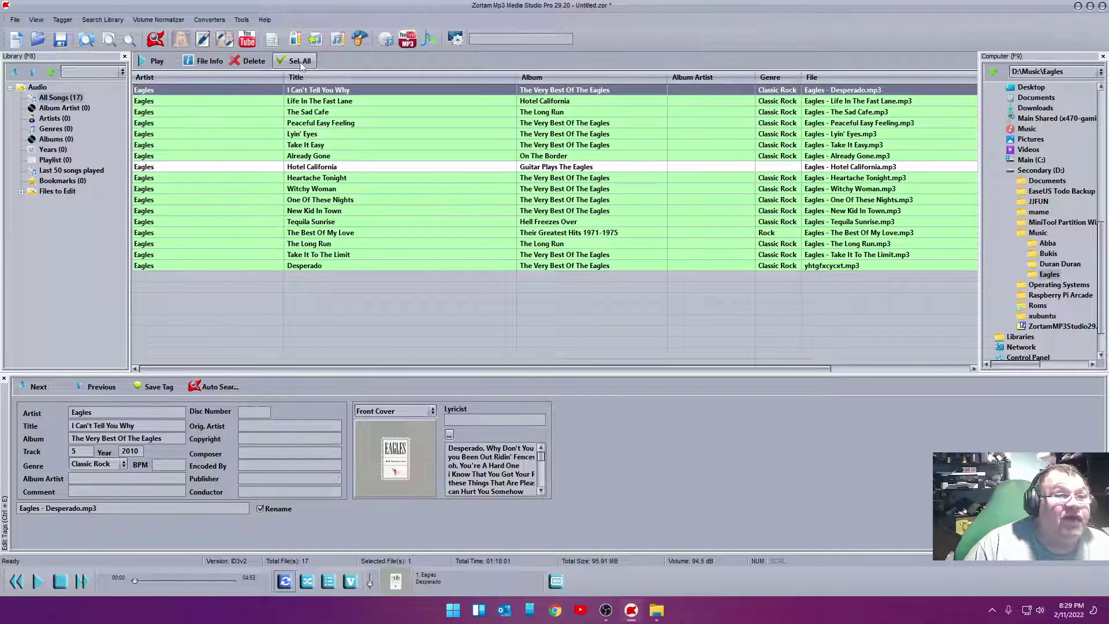
pyautogui.click(300, 61)
pyautogui.rightClick(388, 158)
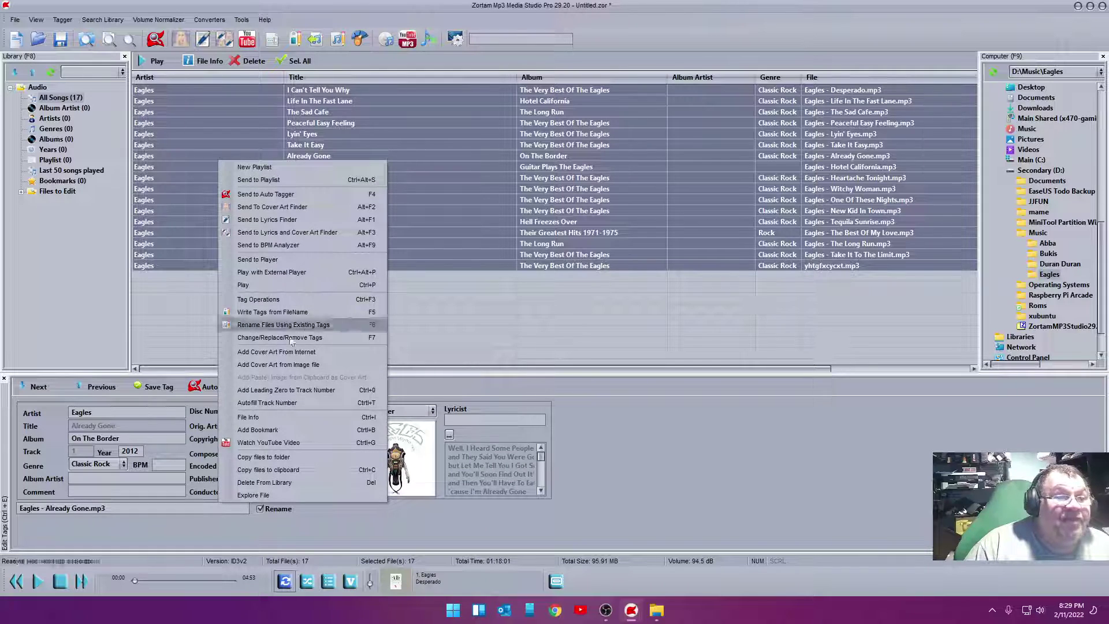
pyautogui.click(327, 299)
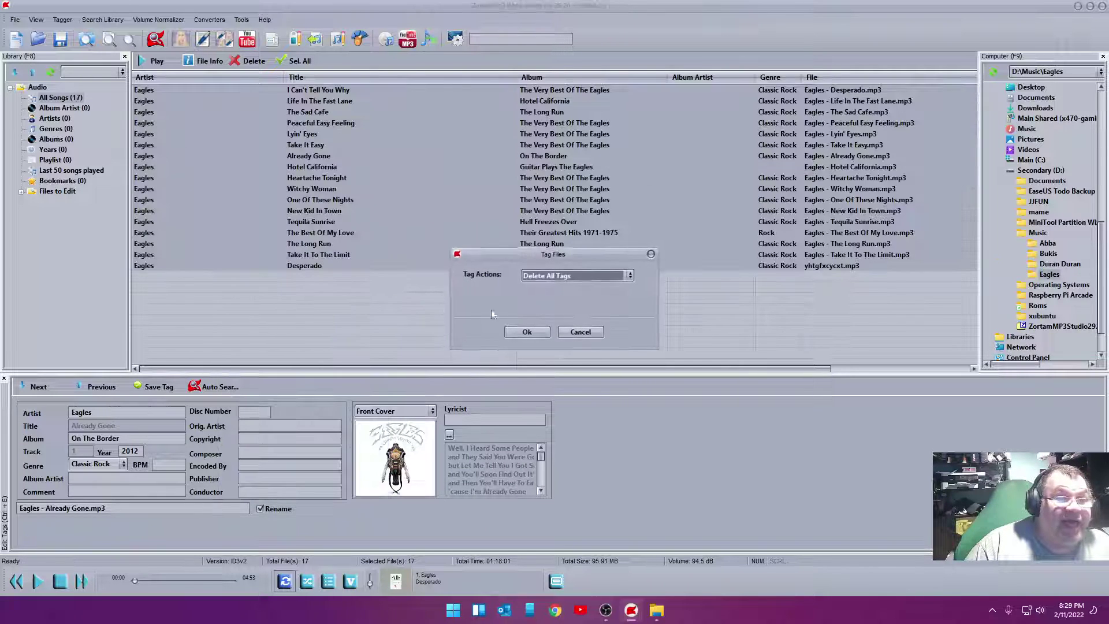
pyautogui.click(579, 336)
# Rename the selected files using their existing tags with the artist and title pattern %1 - %2
pyautogui.rightClick(296, 168)
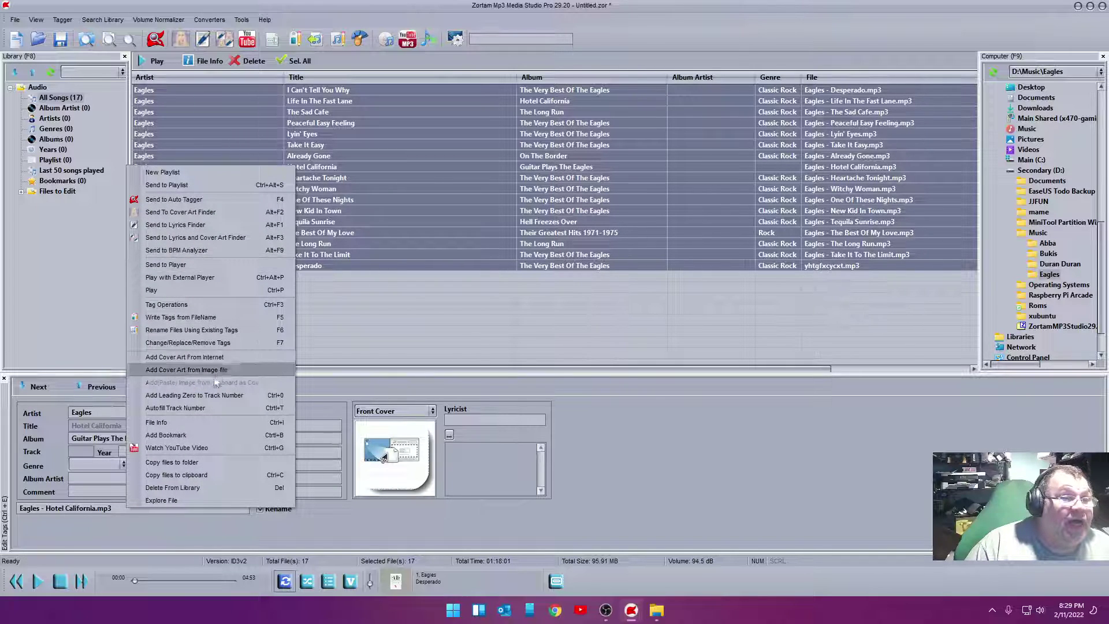
pyautogui.click(265, 328)
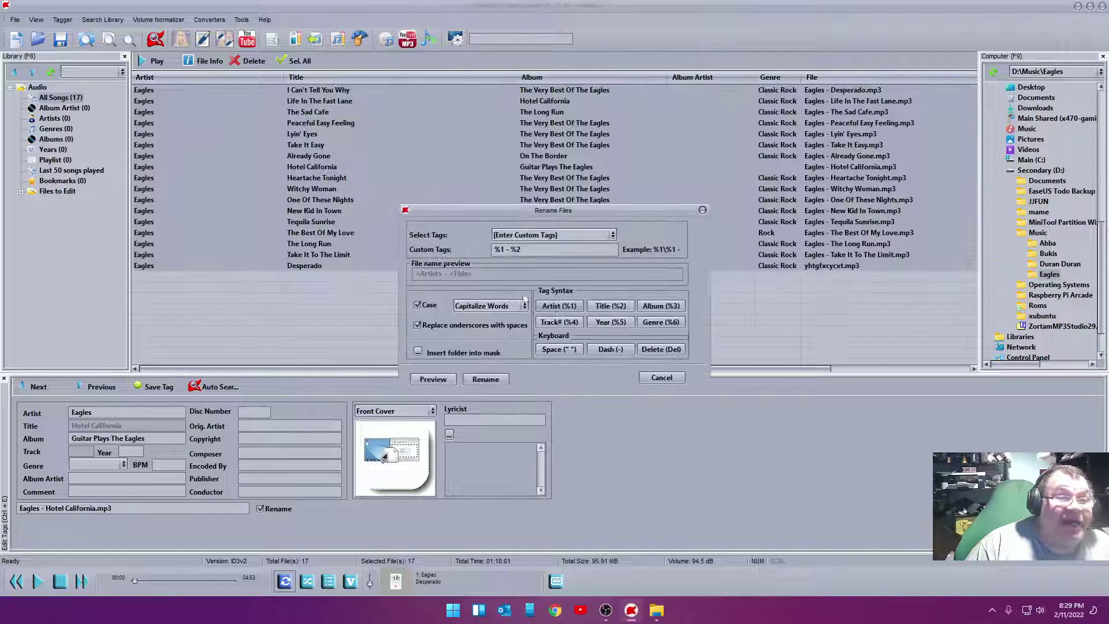
pyautogui.click(493, 379)
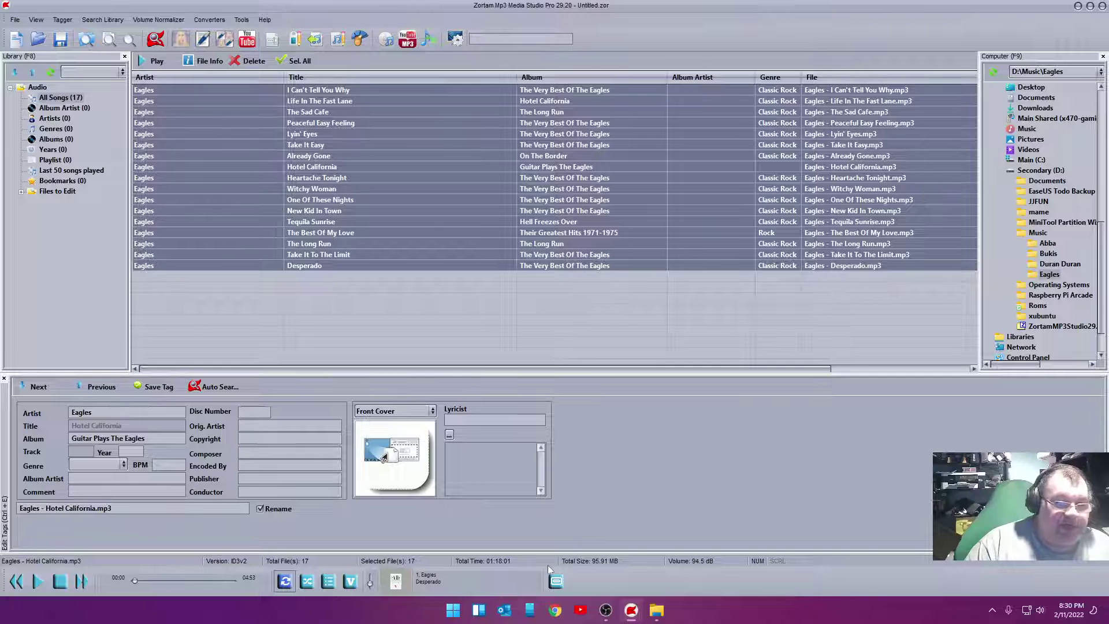
# Switch to File Explorer and check the renamed files in the Eagles folder, sorting them by track number and by name
pyautogui.click(657, 610)
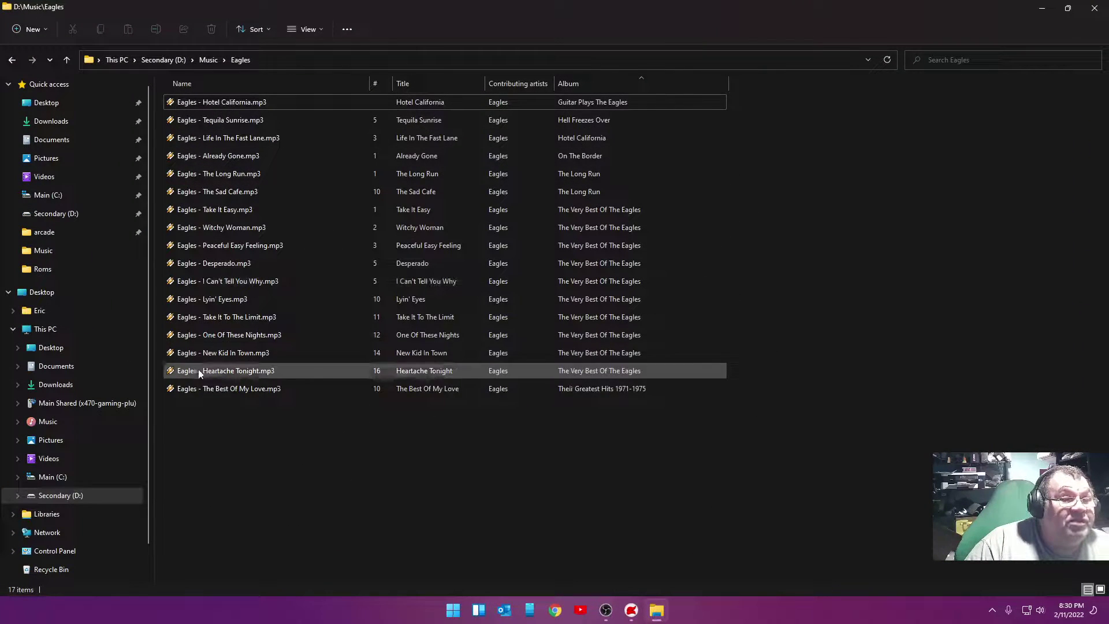
pyautogui.click(376, 84)
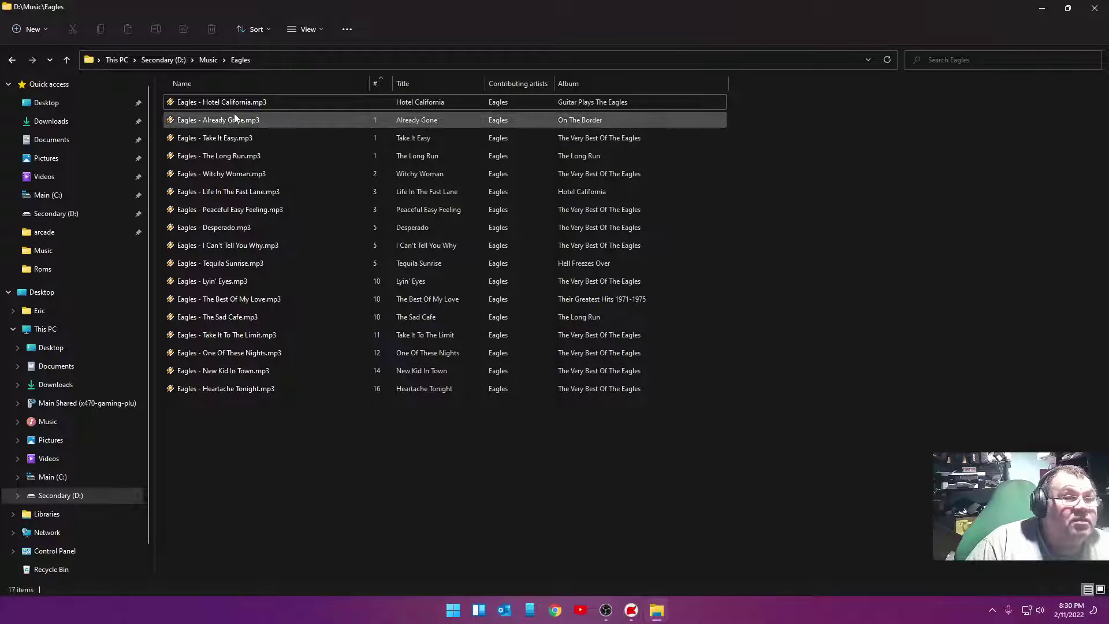
pyautogui.click(234, 84)
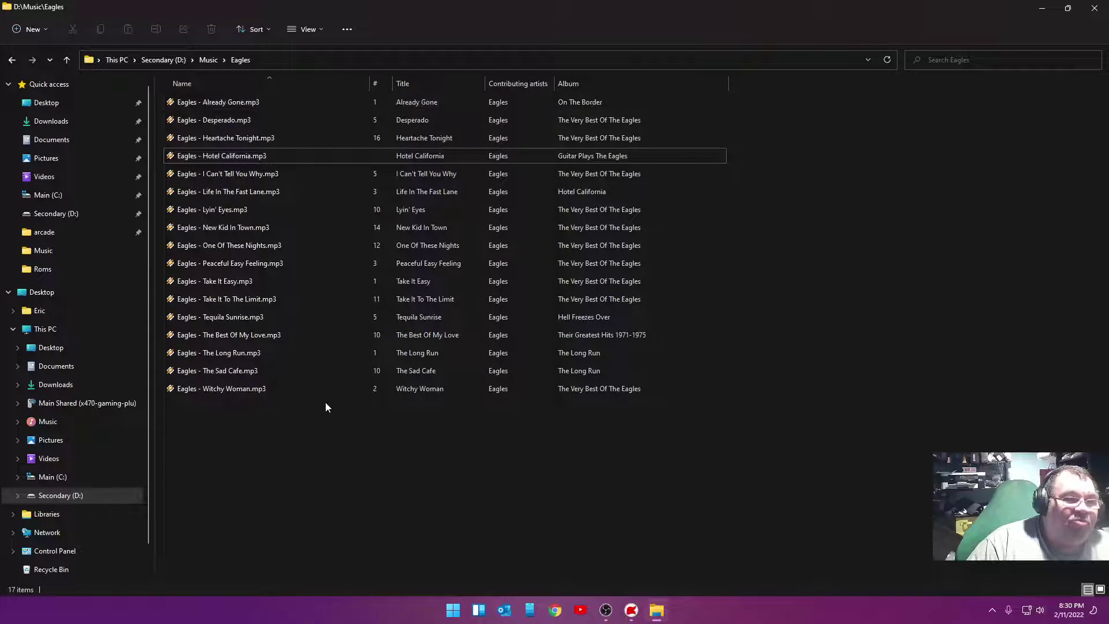
# Go up to the parent Music folder, look through its file names and close the File Explorer window
pyautogui.press('BackSpace')
pyautogui.scroll(-5, 665, 394)
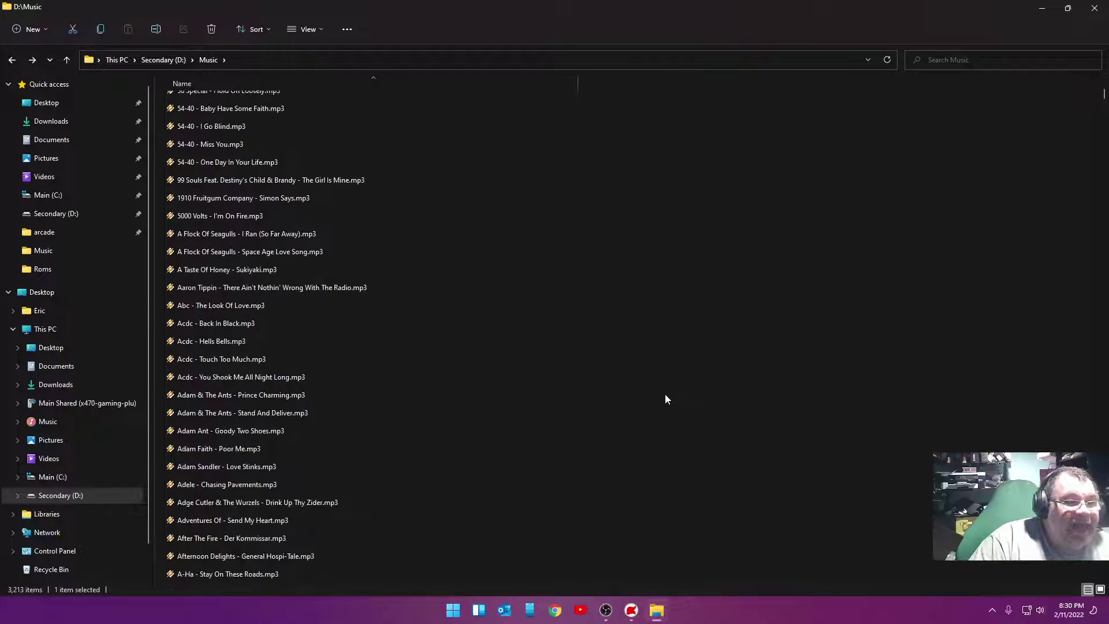
pyautogui.scroll(-7, 664, 397)
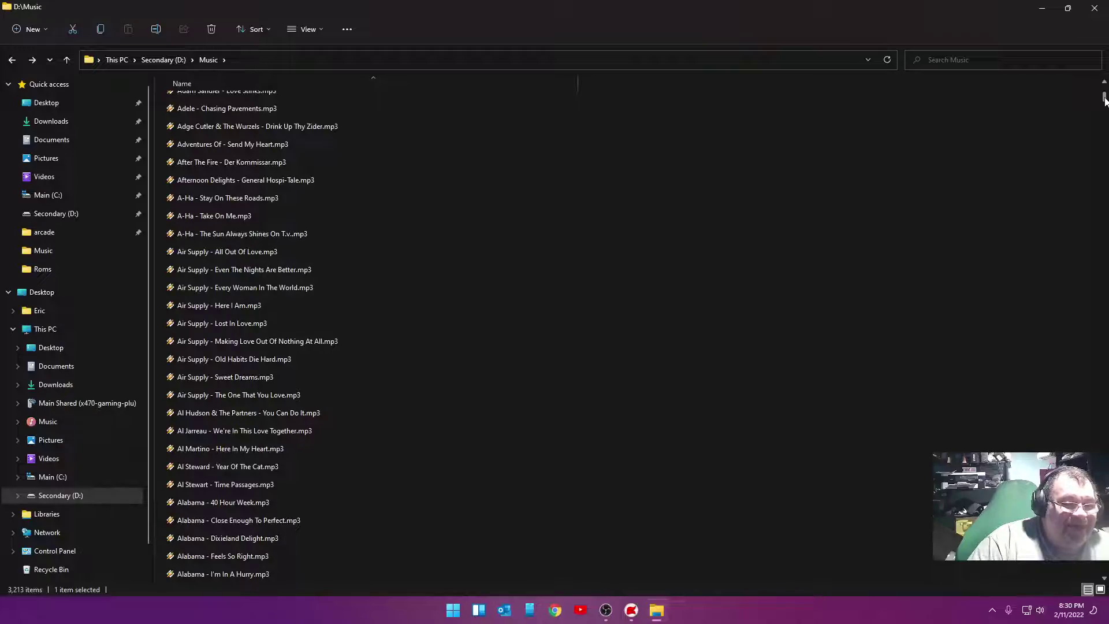
pyautogui.moveTo(1105, 100)
pyautogui.mouseDown()
pyautogui.moveTo(1105, 572)
pyautogui.moveTo(1097, 94)
pyautogui.mouseUp()
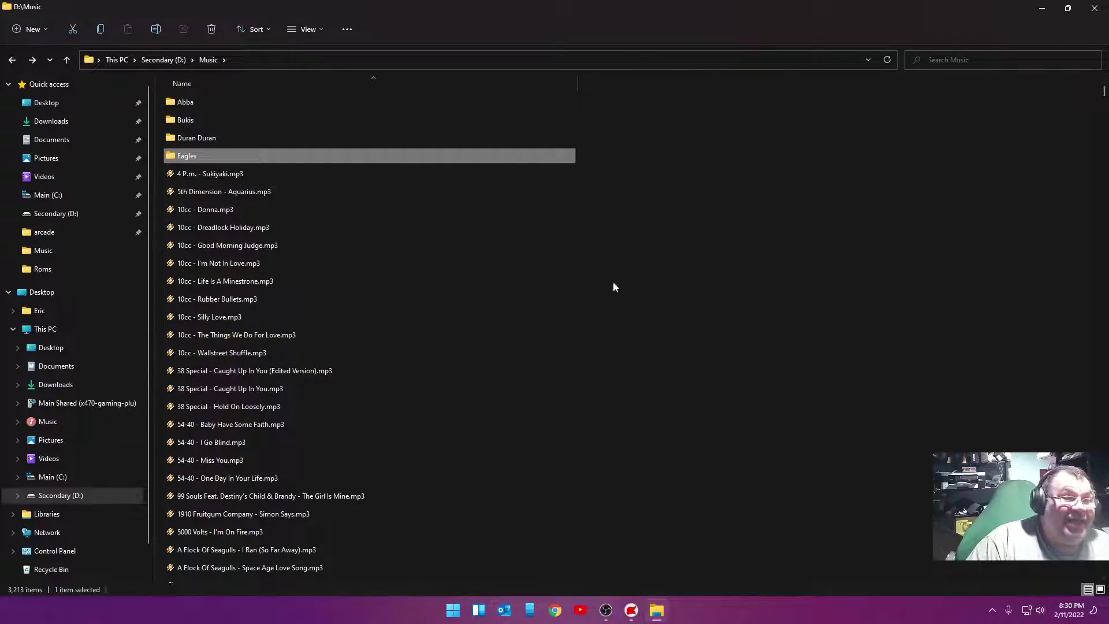
pyautogui.click(1095, 7)
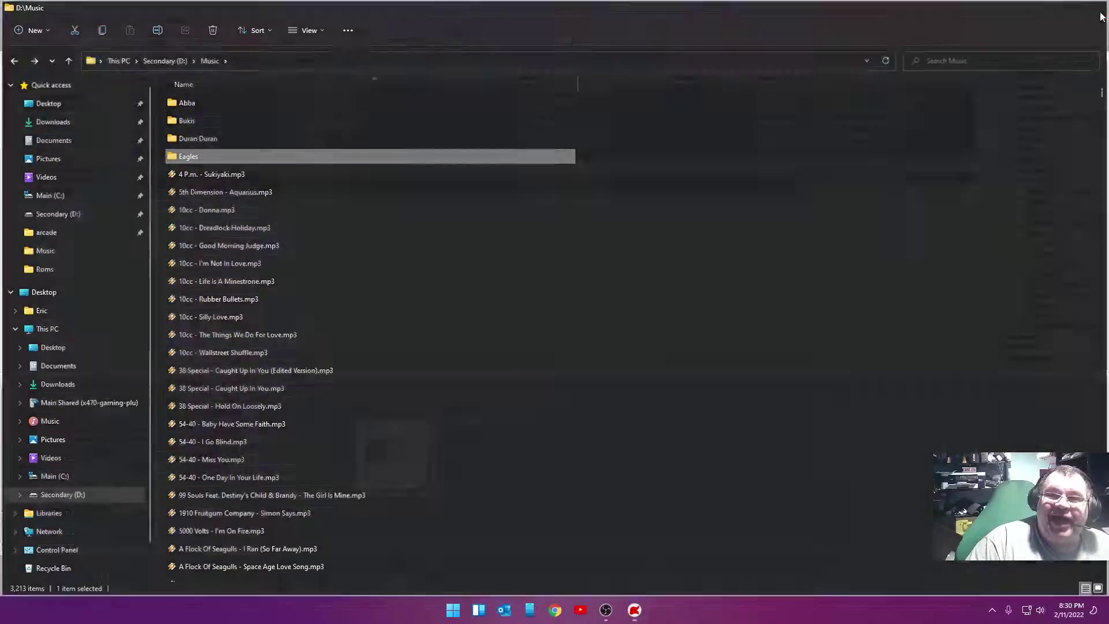
pyautogui.click(605, 345)
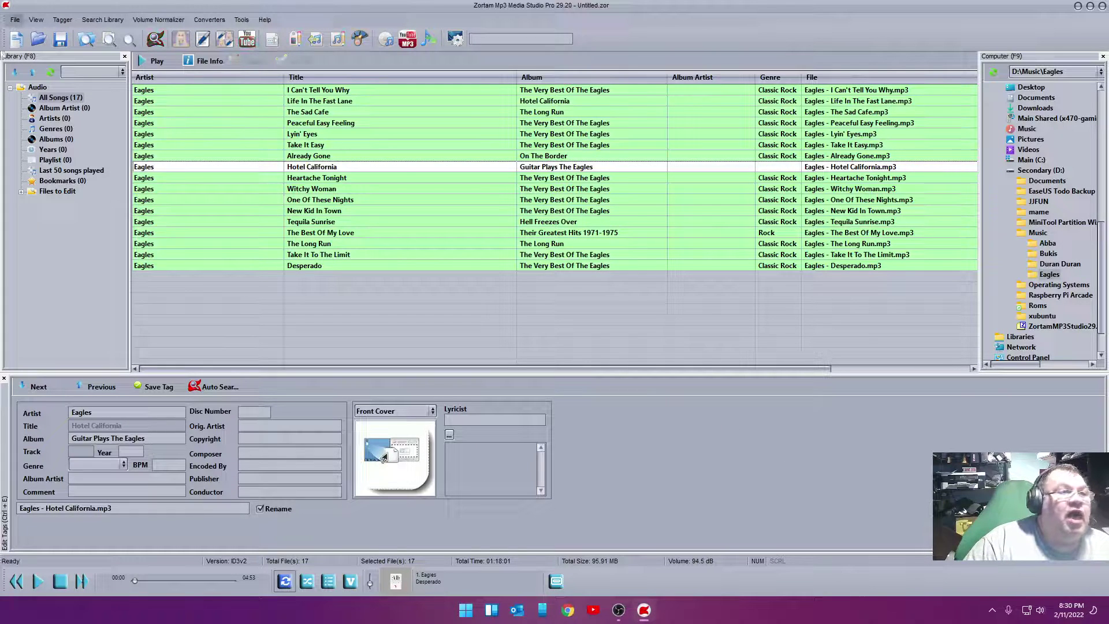
pyautogui.click(266, 20)
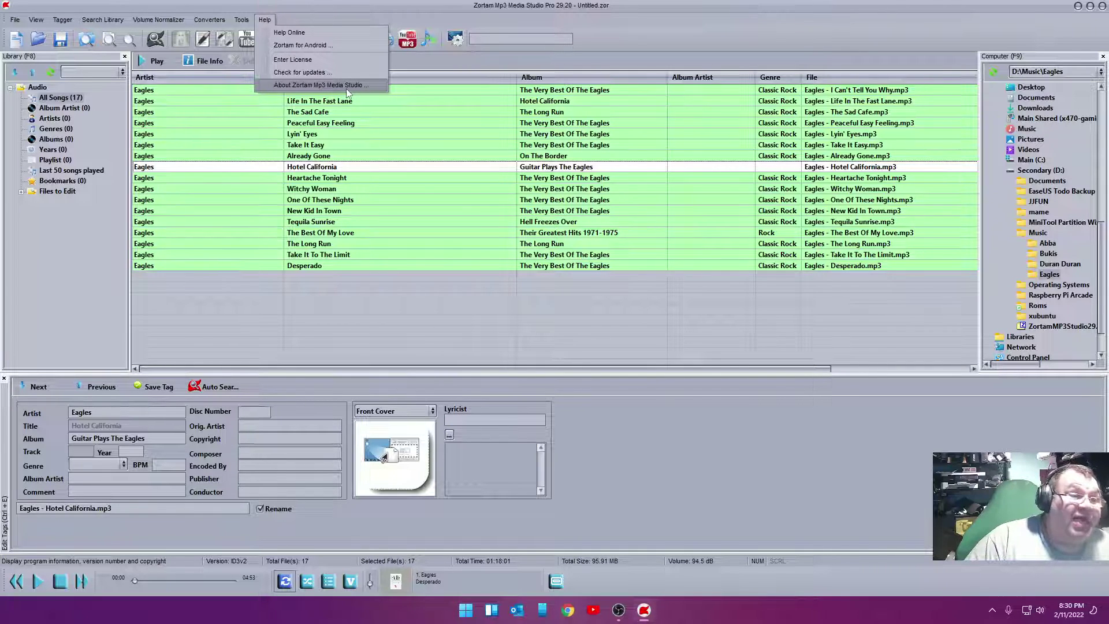
pyautogui.click(757, 497)
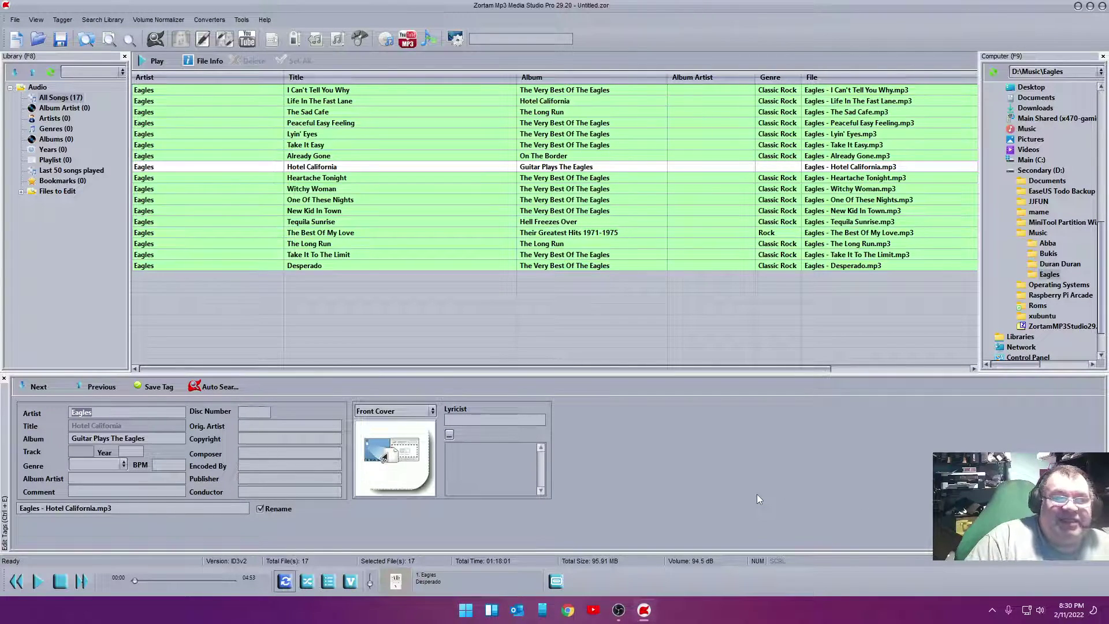